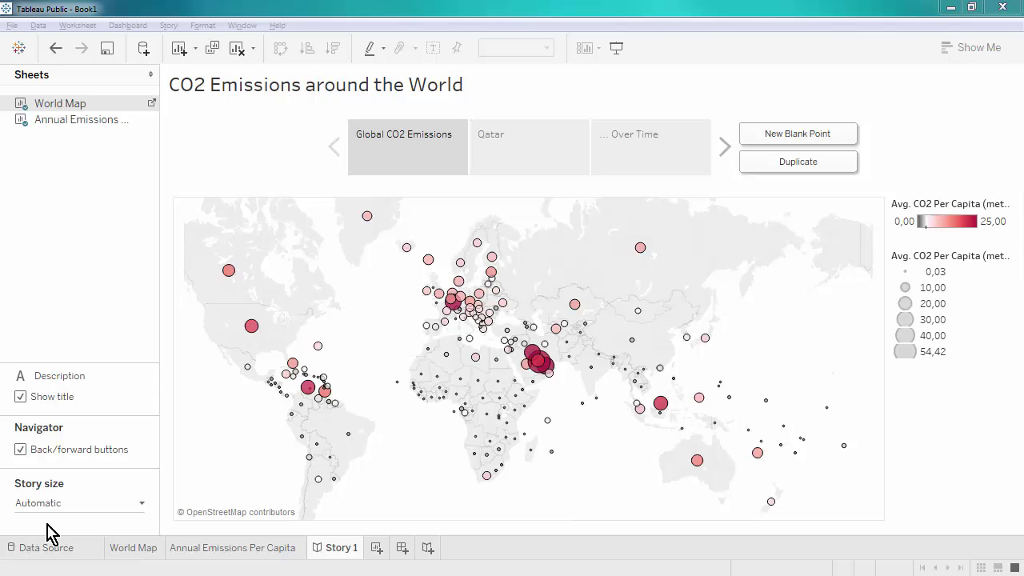
Set Story 1 to a fixed Laptop Browser size of 800 x 600
left_click(75, 507)
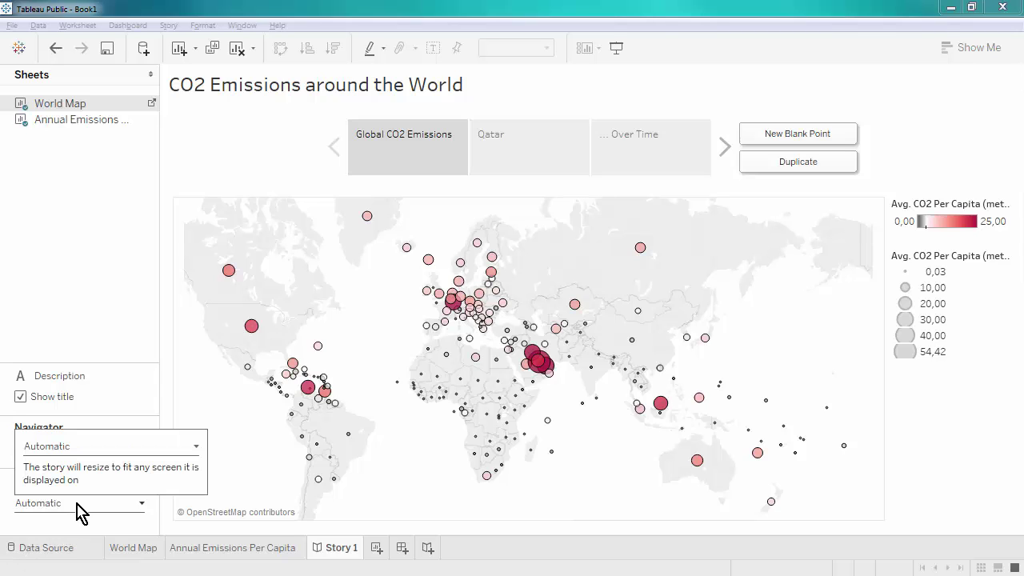
left_click(98, 446)
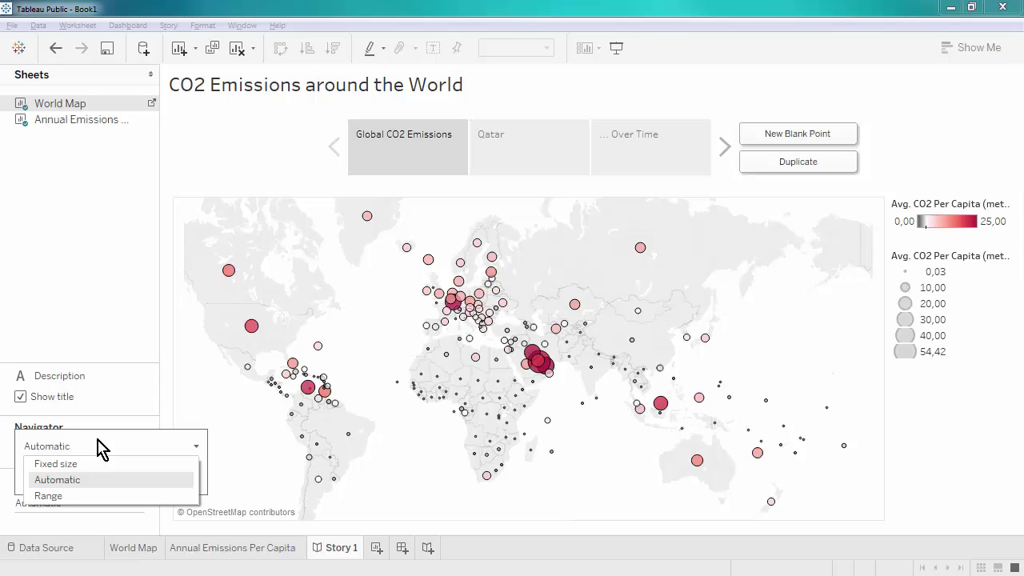
left_click(99, 464)
left_click(96, 428)
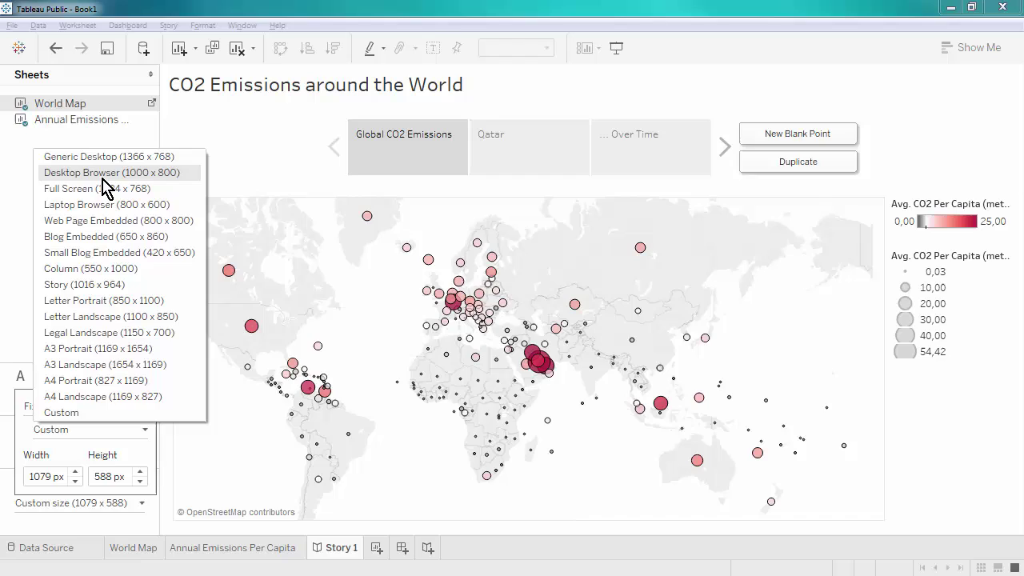
left_click(103, 174)
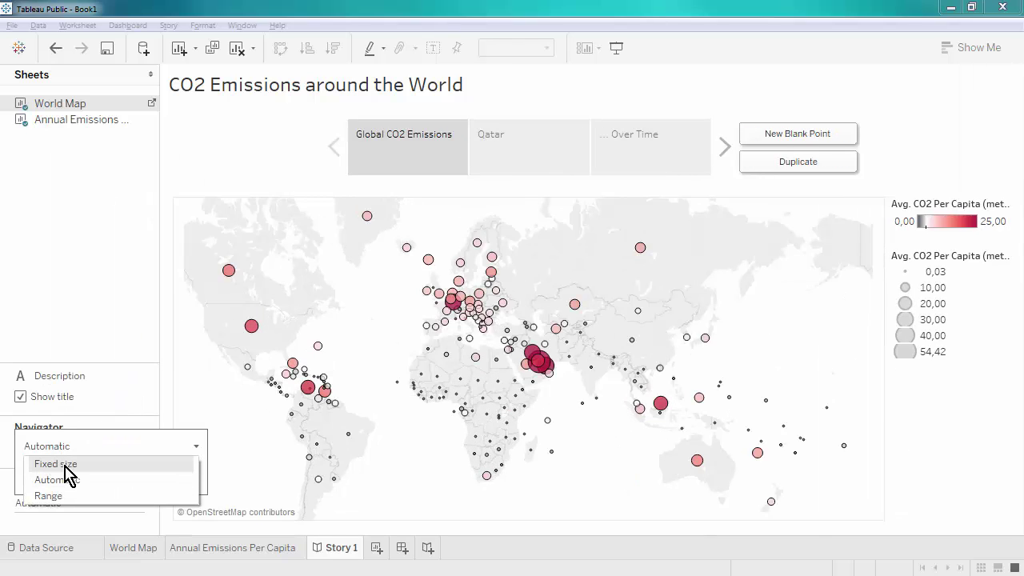
left_click(68, 468)
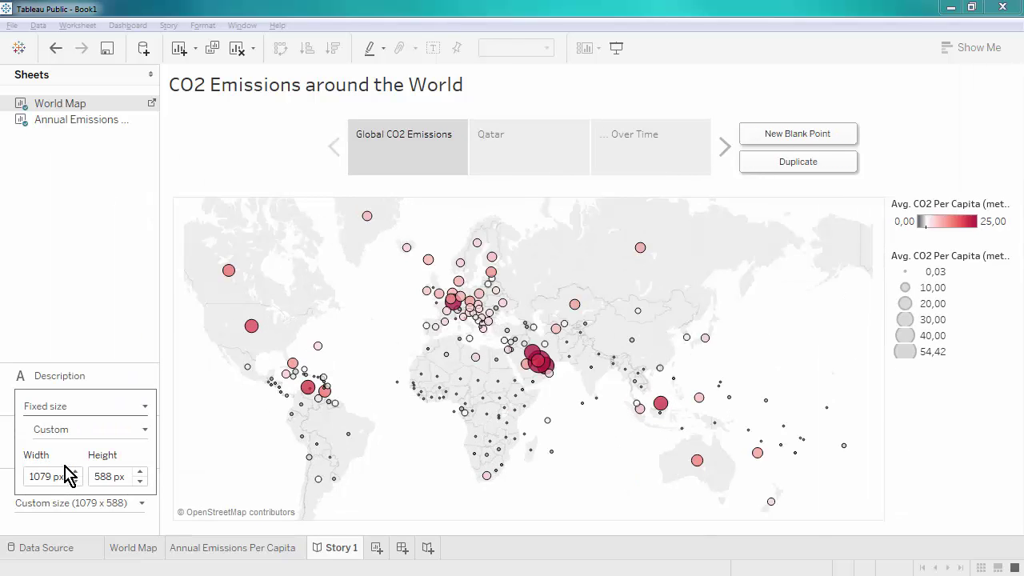
left_click(76, 433)
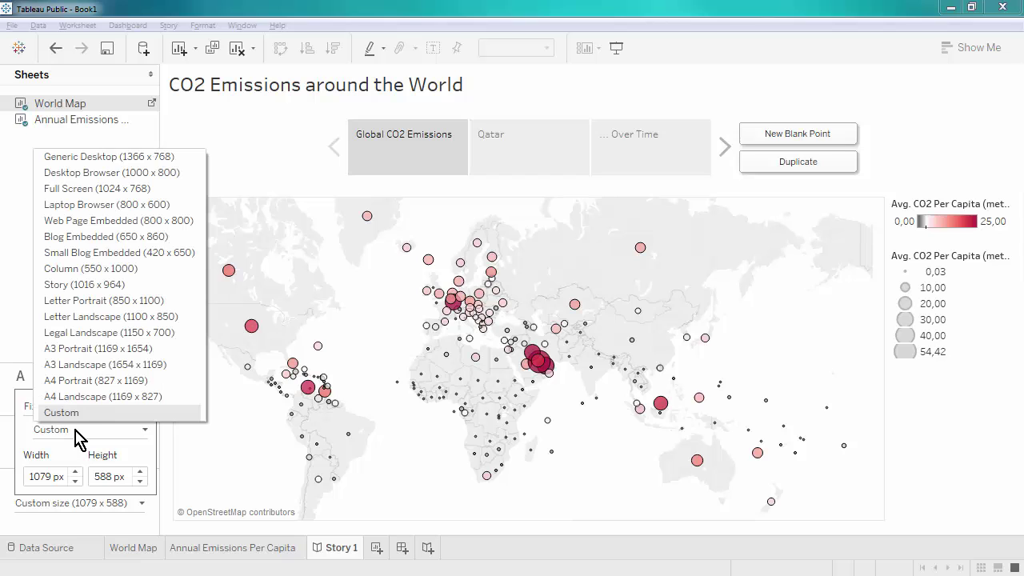
left_click(93, 205)
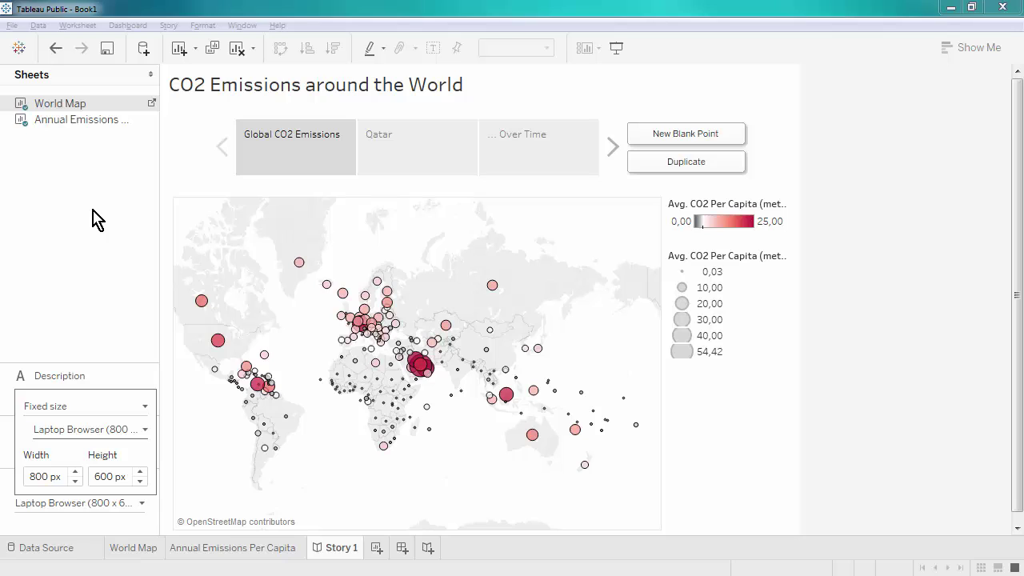
left_click(95, 219)
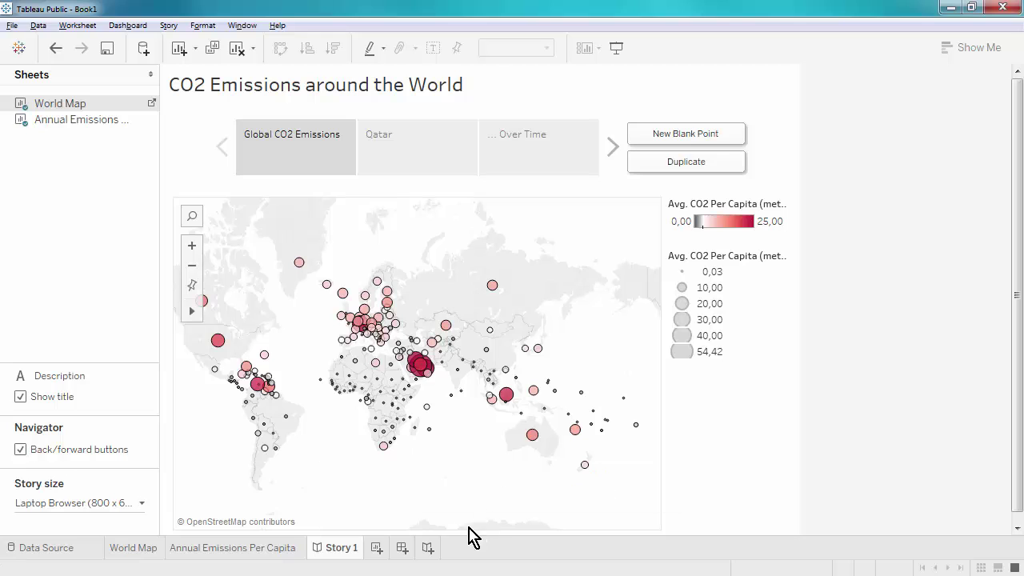
Create a new dashboard with the World Map sheet above the Annual Emissions chart
left_click(402, 549)
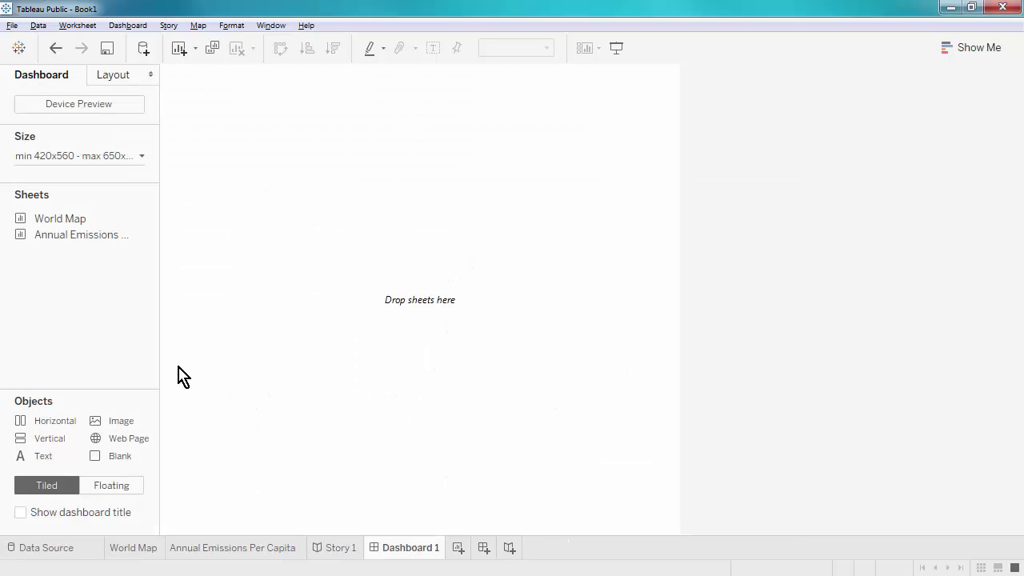
left_click_drag(96, 219, 346, 152)
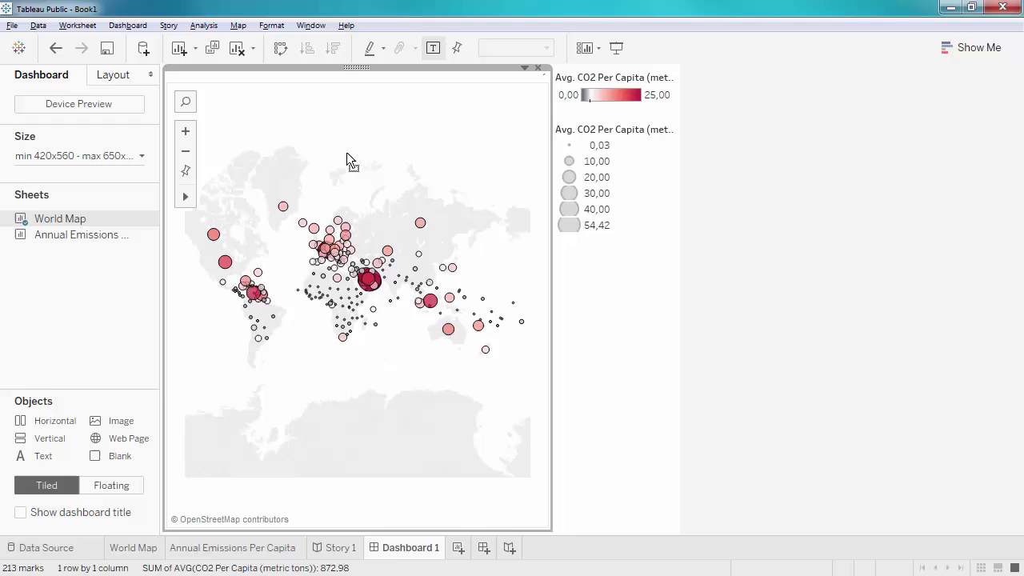
mouse_move(70, 238)
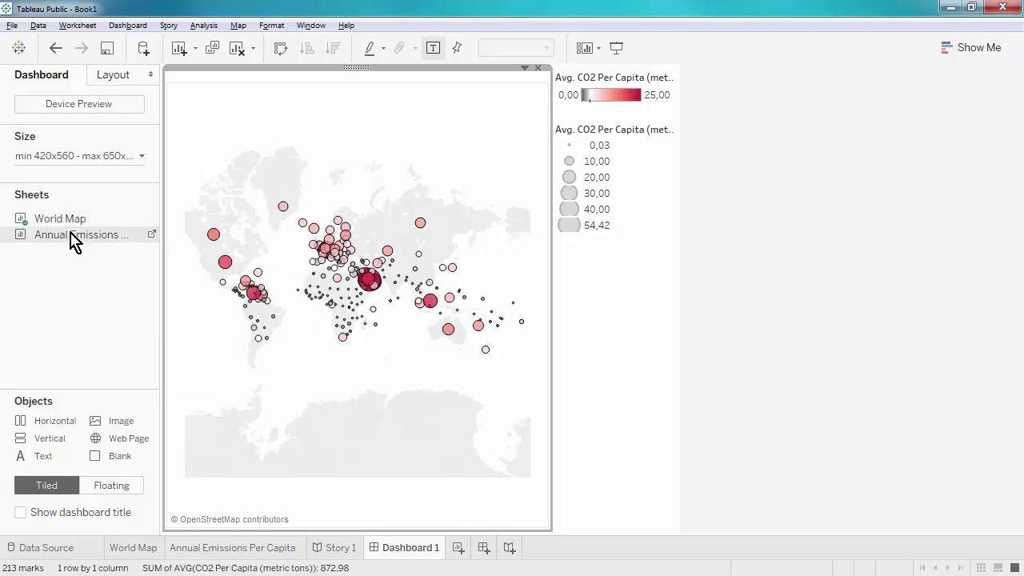
left_click_drag(70, 238, 381, 352)
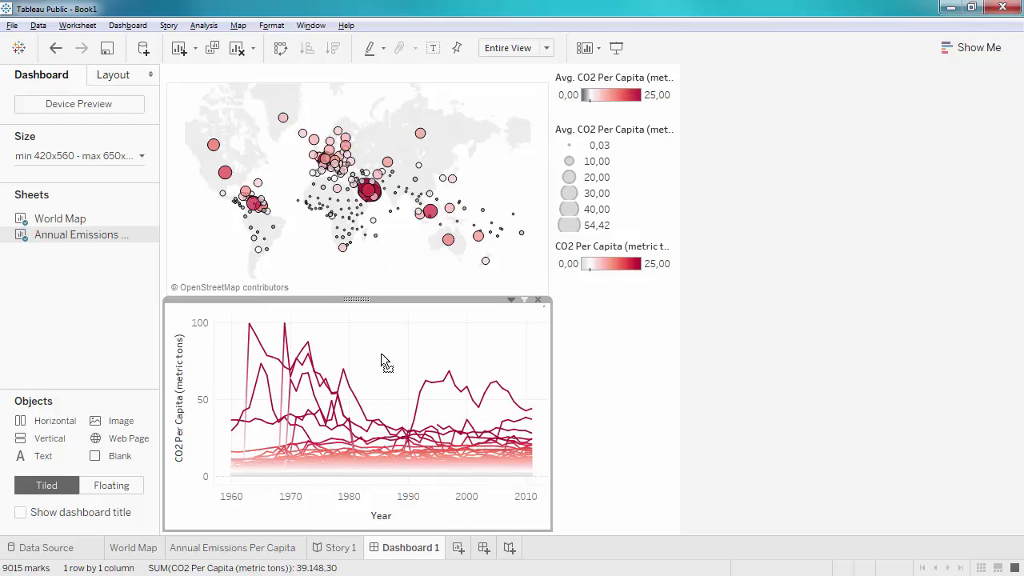
Delete the legends container from the dashboard
left_click(585, 366)
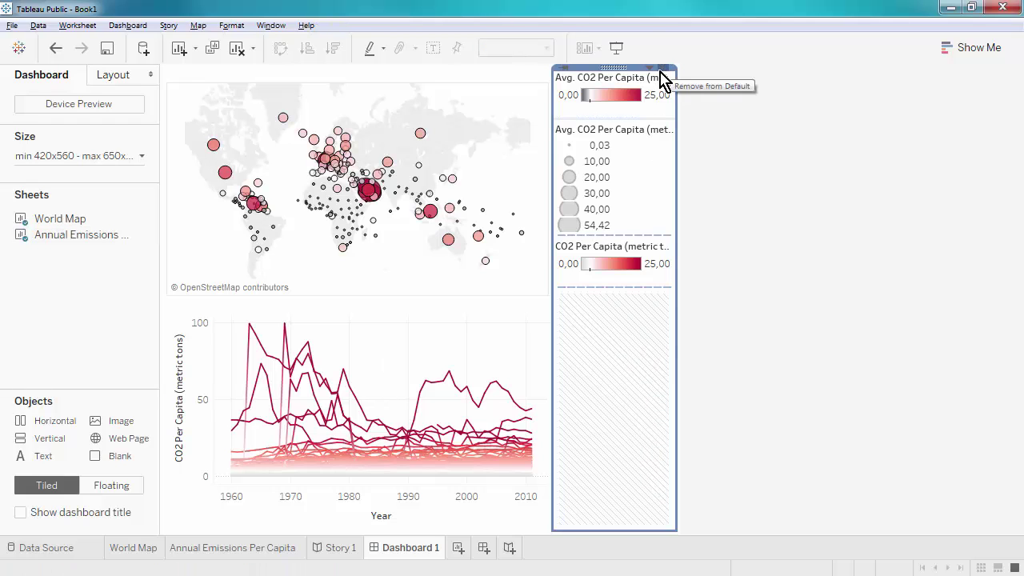
left_click(662, 70)
left_click(608, 317)
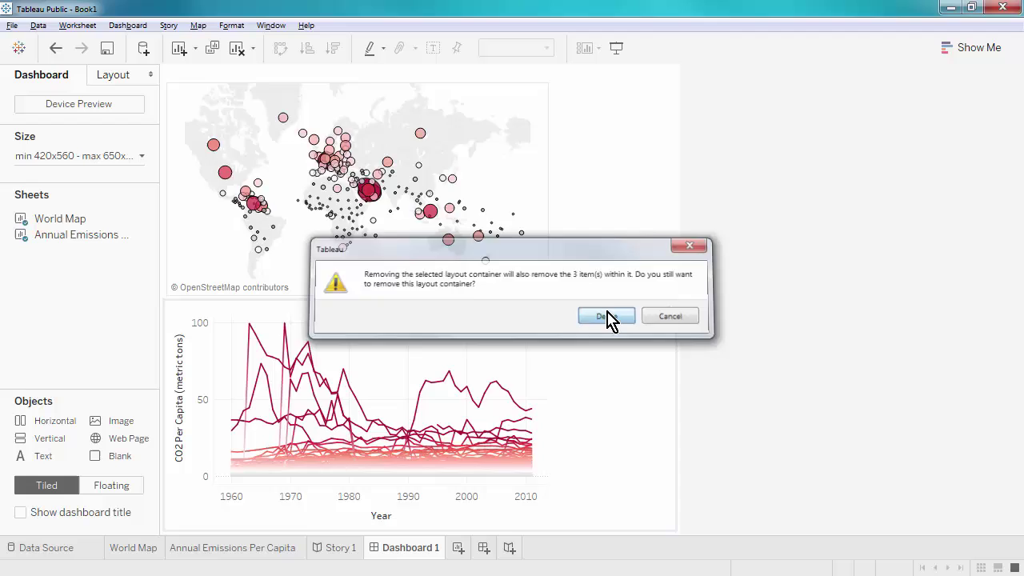
Add Dashboard 1 to Story 1 as a new fourth story point
left_click(335, 550)
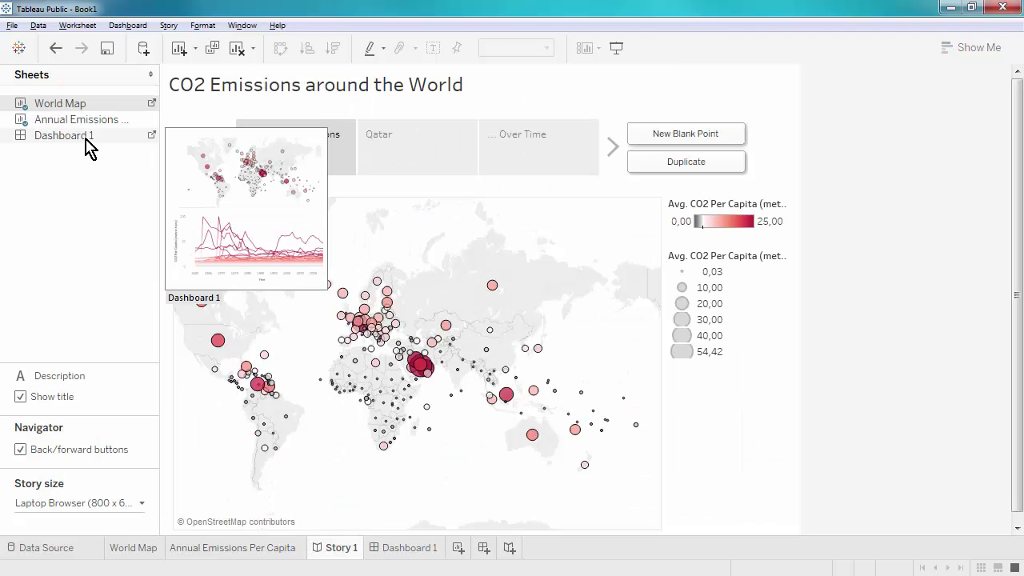
mouse_move(88, 138)
left_mouse_down()
mouse_move(558, 162)
mouse_move(651, 156)
left_mouse_up()
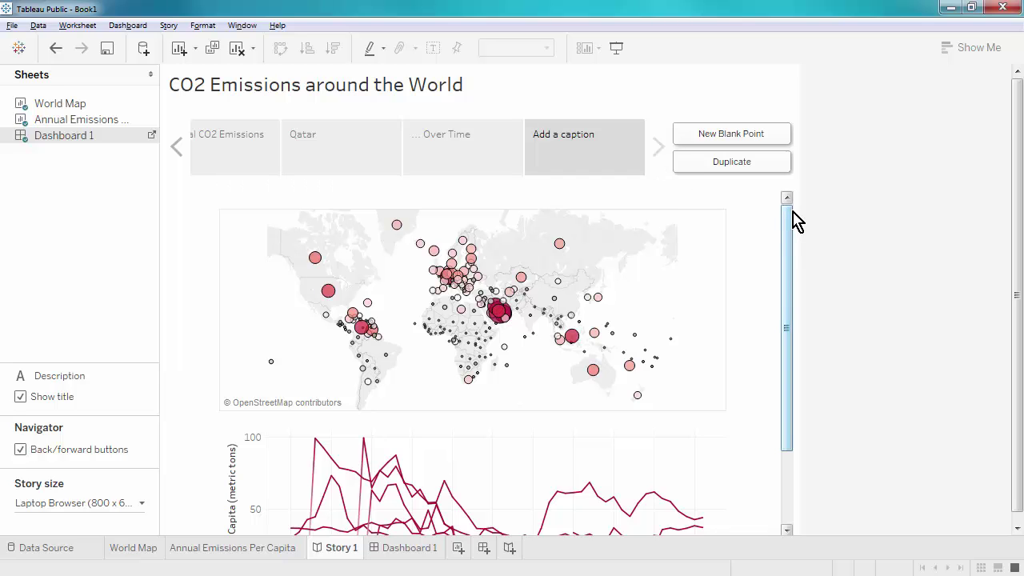
left_click_drag(792, 239, 777, 212)
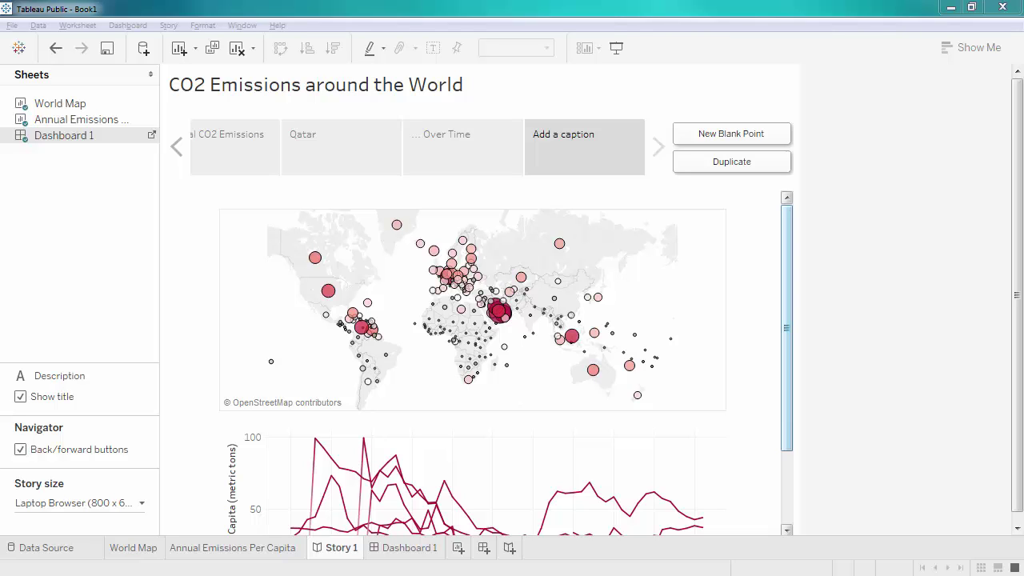
Give Dashboard 1 a fixed Fit to Story 1 size of 784 x 434
left_click(400, 548)
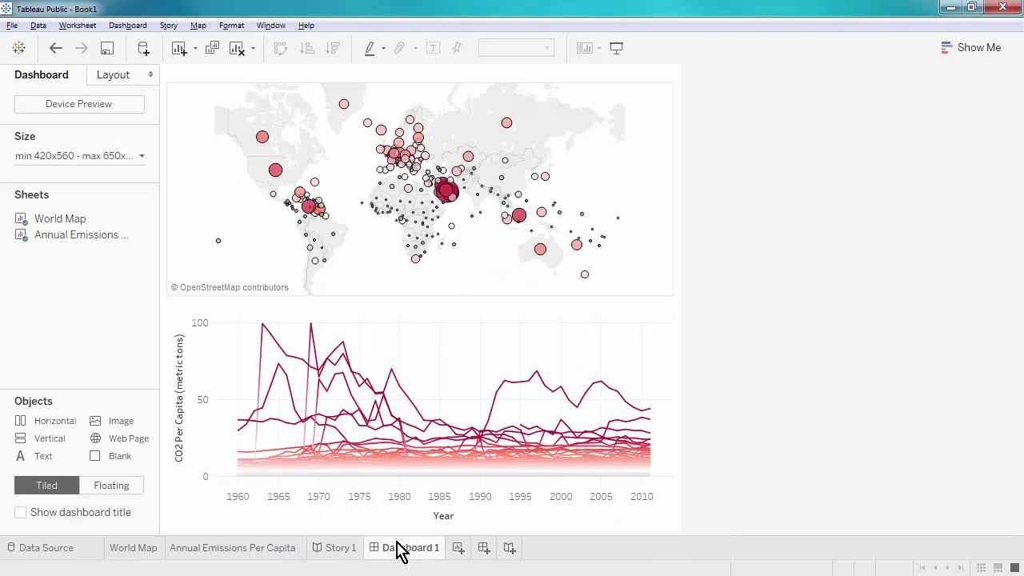
left_click(132, 156)
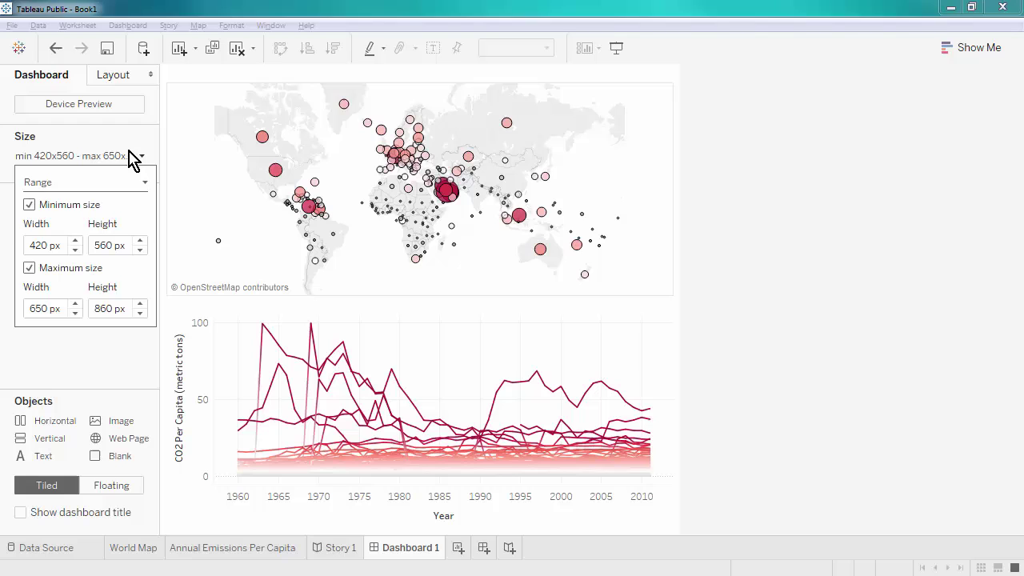
left_click(120, 184)
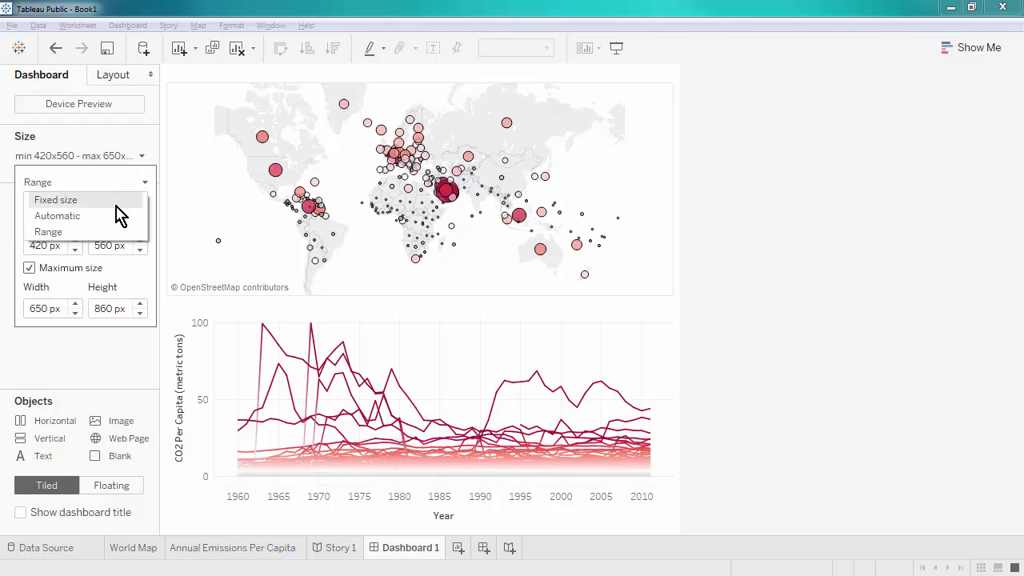
left_click(117, 201)
left_click(117, 210)
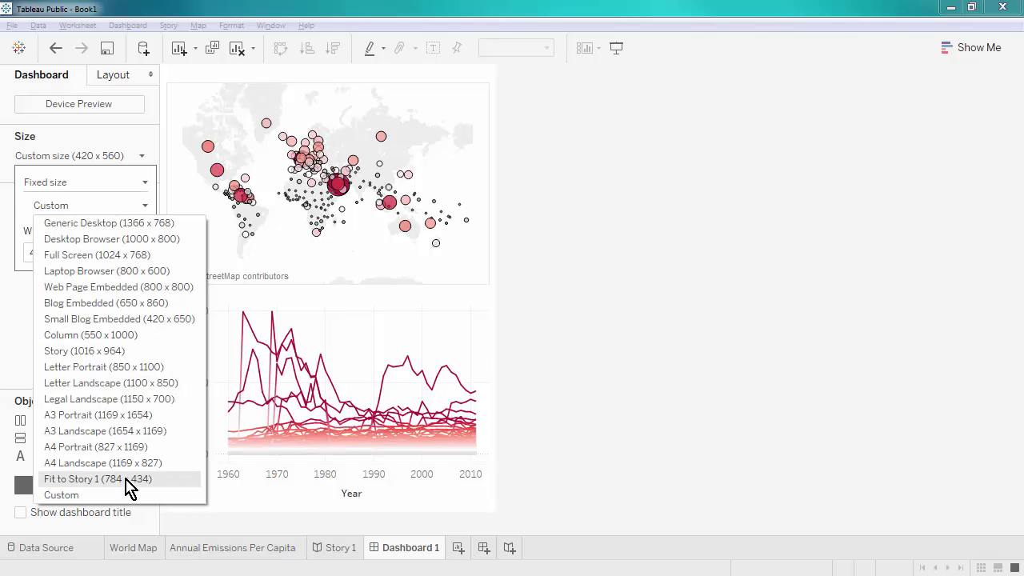
left_click(97, 478)
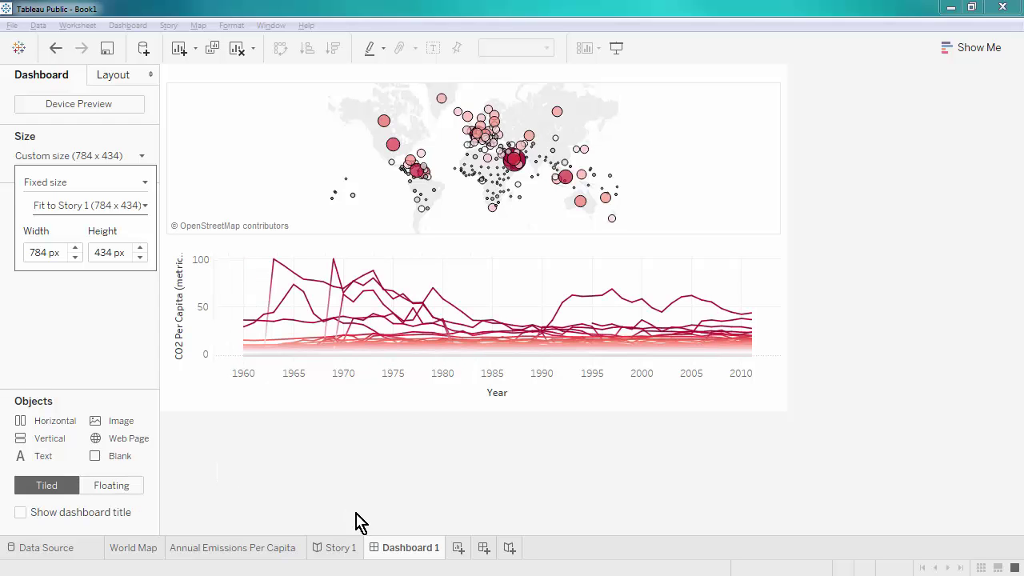
left_click(340, 548)
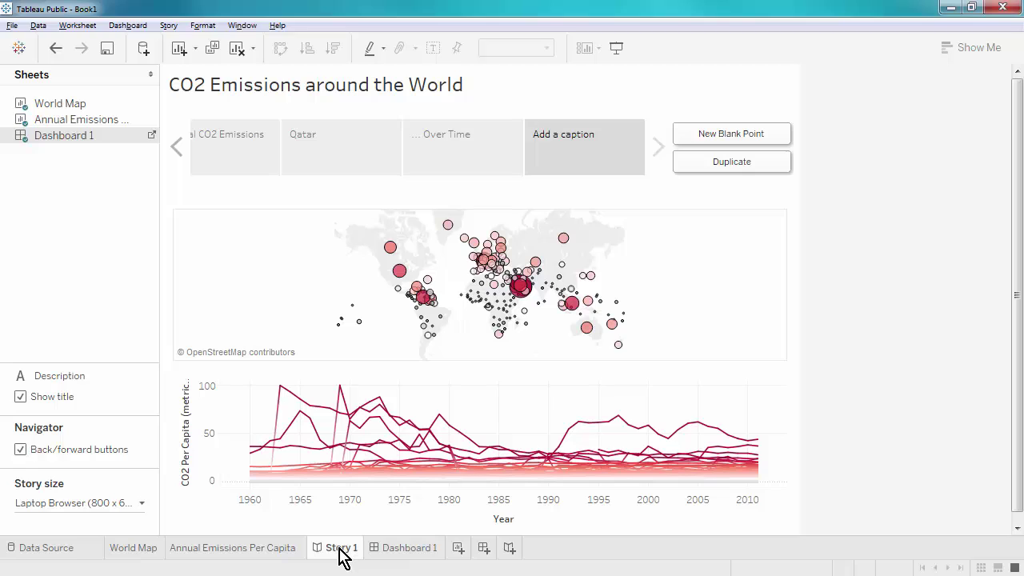
Caption the fourth story point 'Interact with the data!', then edit the Global CO2 Emissions caption
mouse_move(337, 557)
double_click(556, 135)
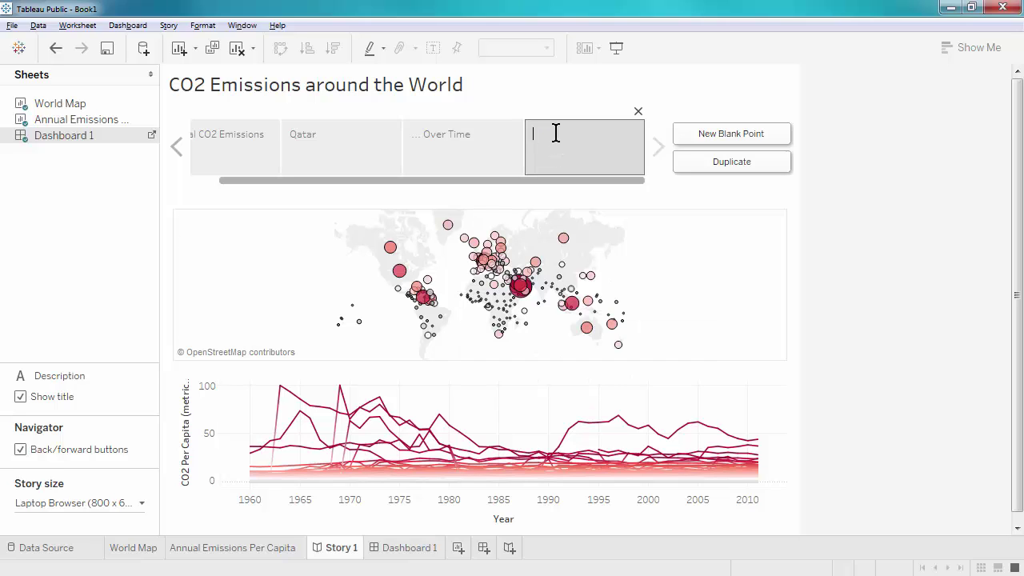
type("Interact with the data!")
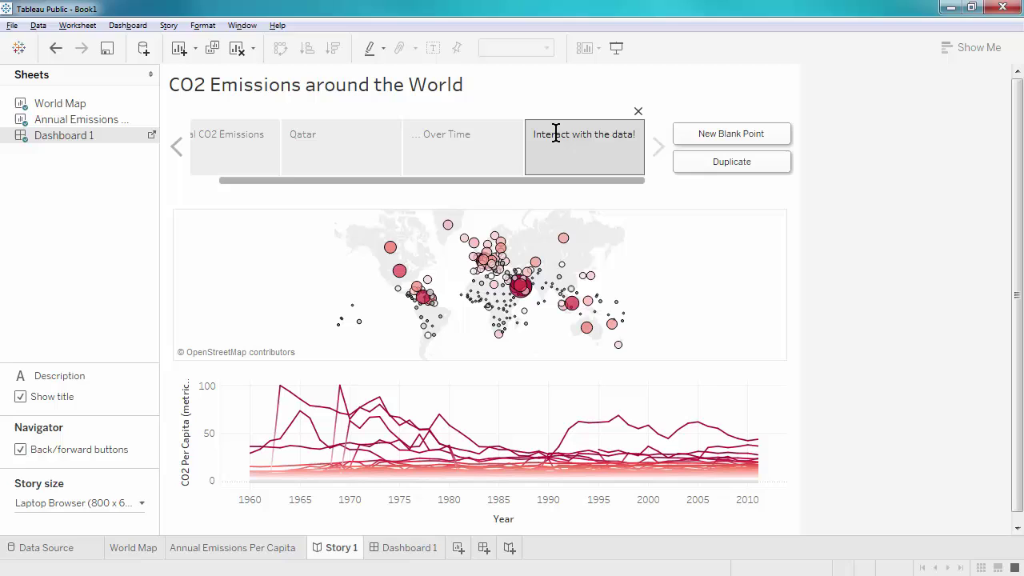
left_click(462, 97)
left_click(251, 145)
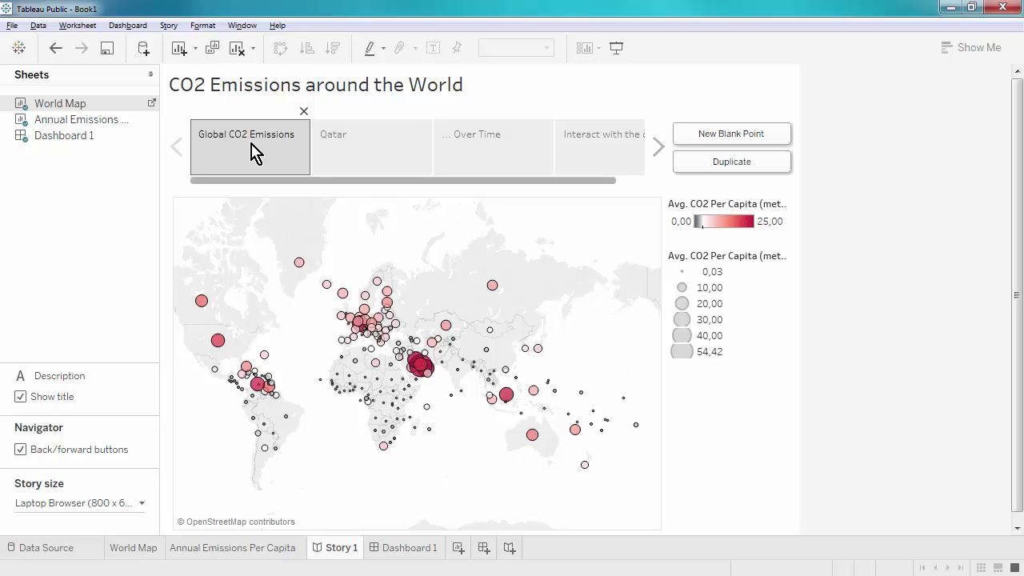
double_click(250, 152)
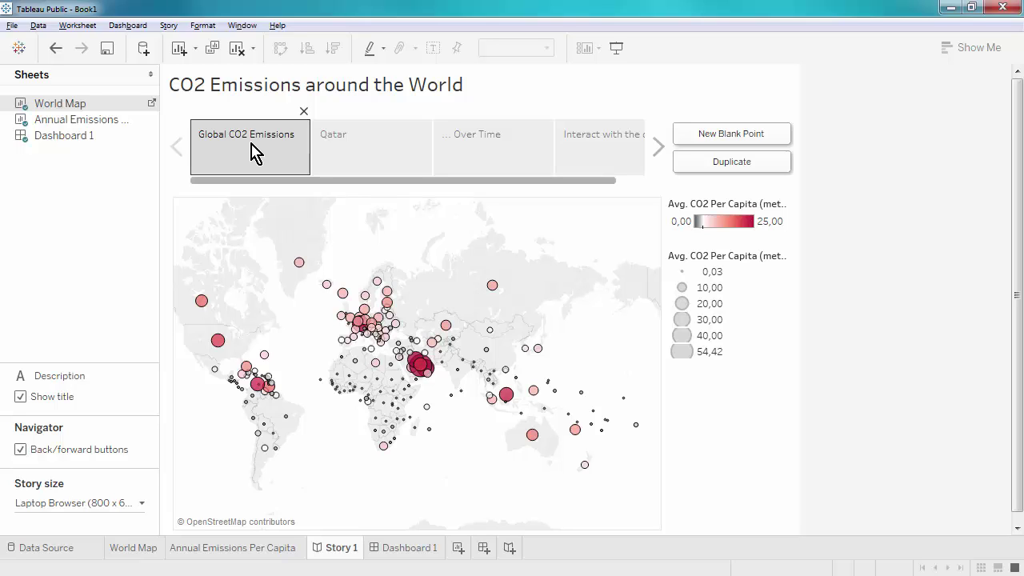
Hide the colour and size legend cards on the World Map sheet
left_click(151, 103)
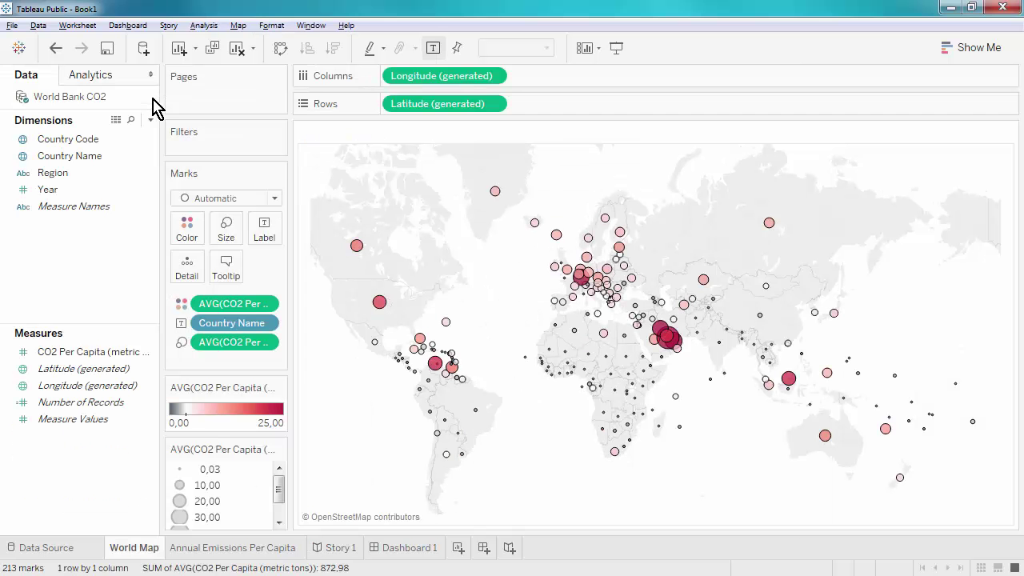
left_click(279, 388)
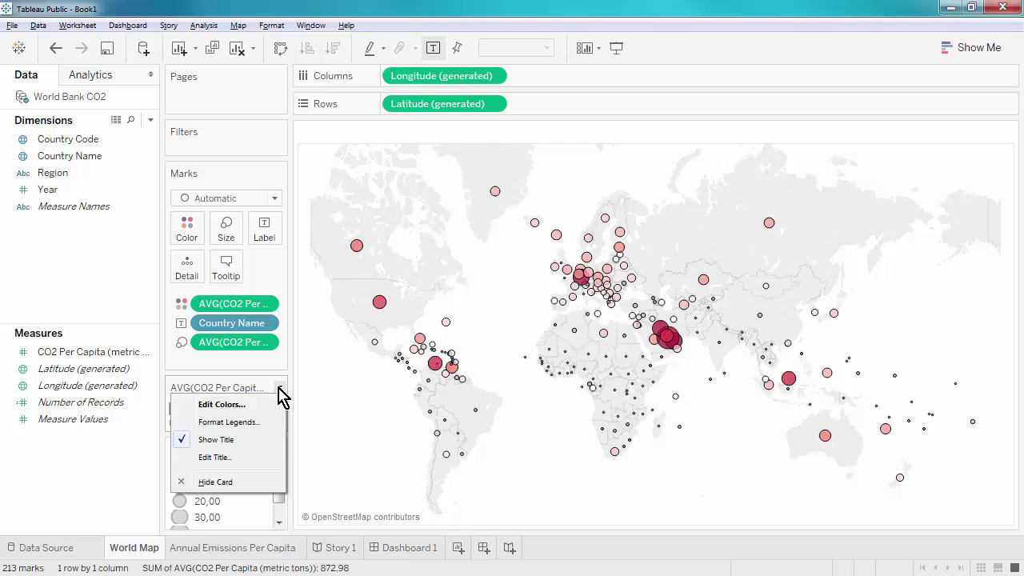
left_click(264, 482)
left_click(279, 415)
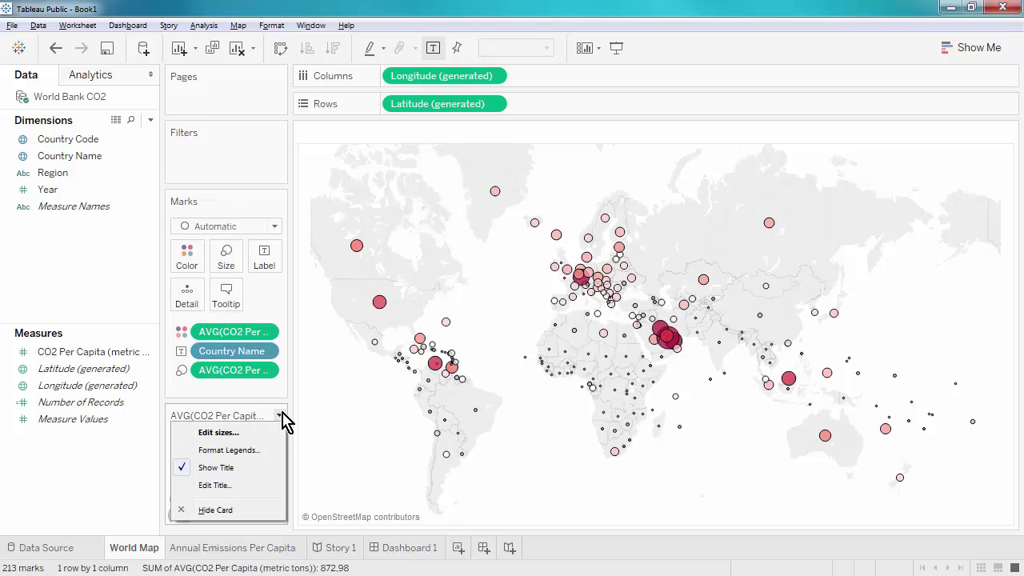
left_click(248, 511)
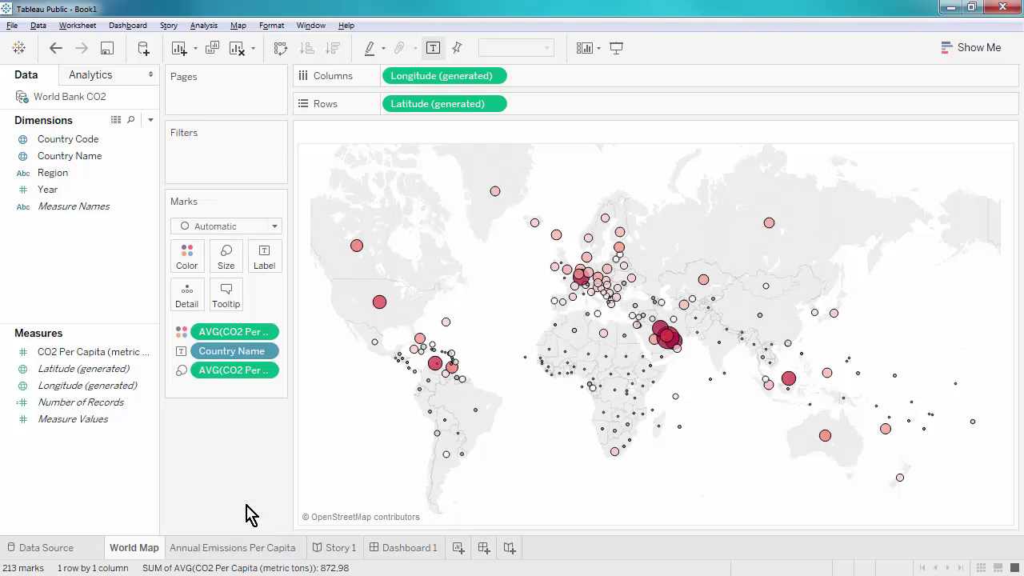
Check the Annual Emissions Per Capita sheet's colour legend options, then return to Story 1
left_click(235, 552)
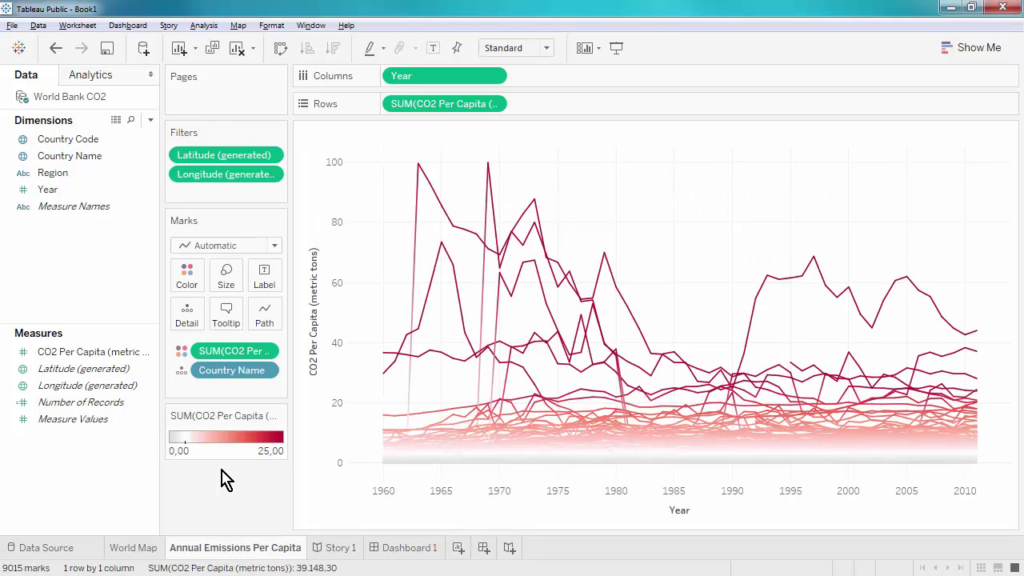
left_click(279, 416)
left_click(318, 550)
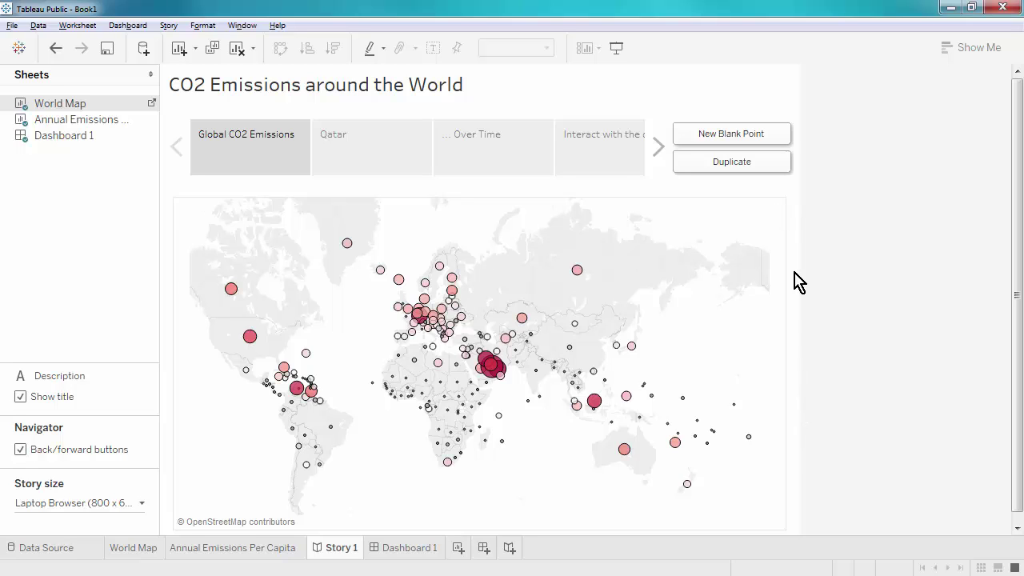
On the Qatar point, give story description boxes grey shading and no border
left_click(362, 151)
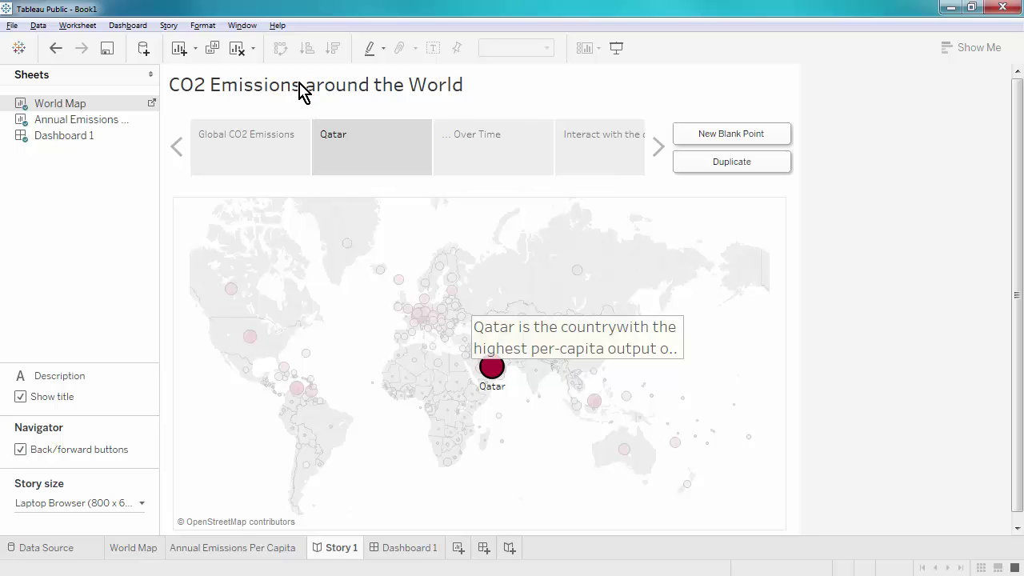
left_click(202, 26)
left_click(226, 45)
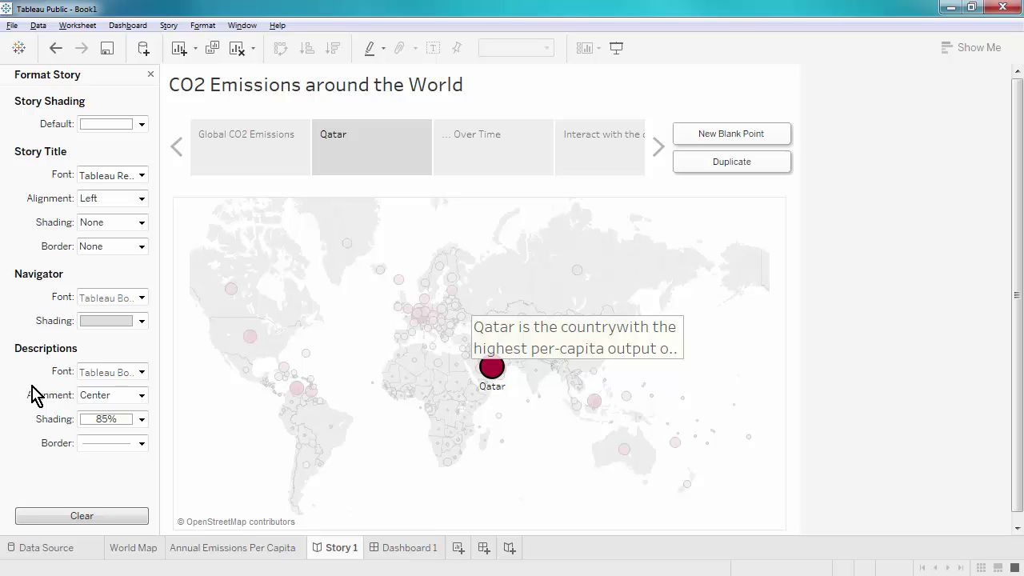
left_click(119, 420)
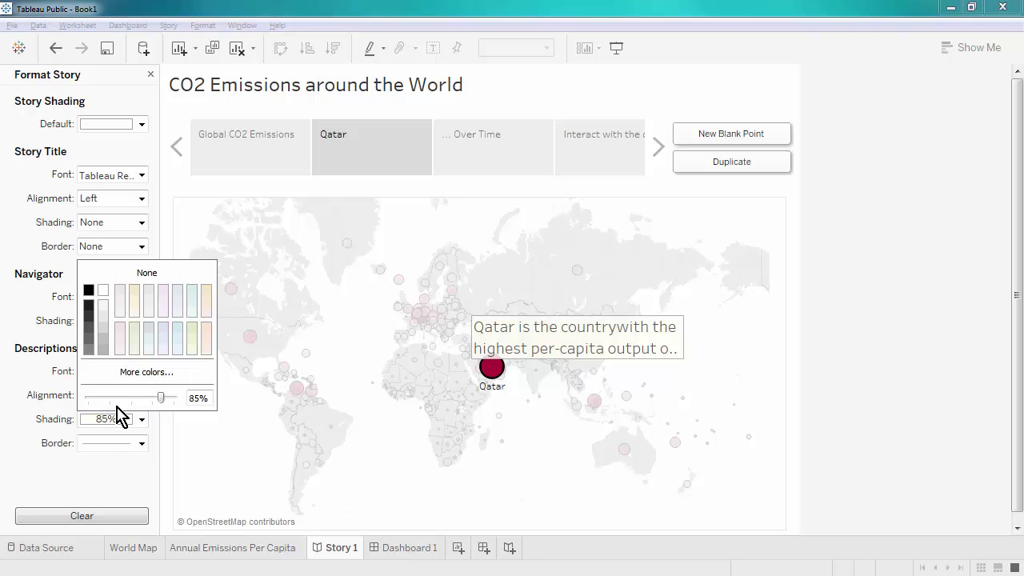
left_click(121, 306)
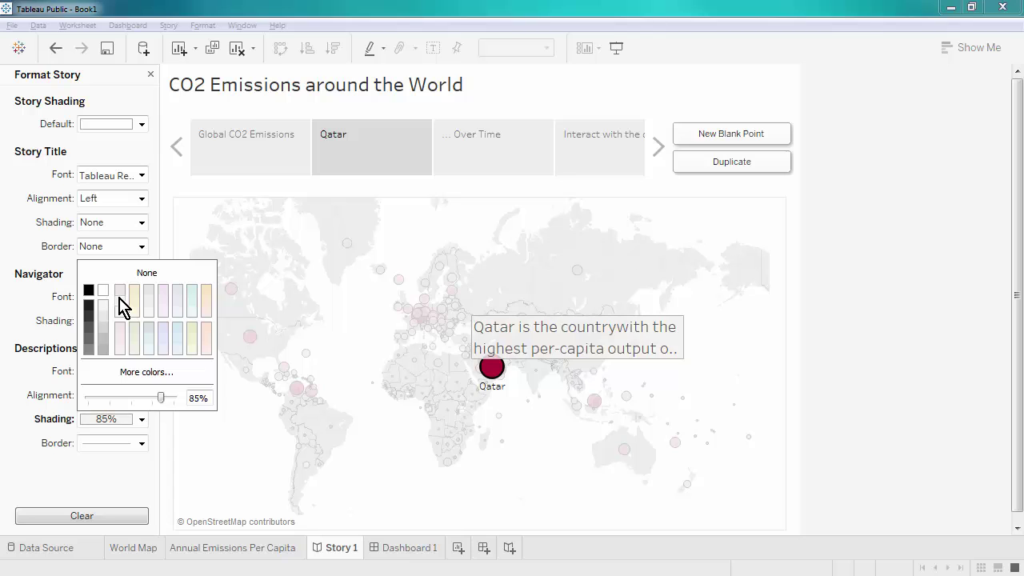
left_click(36, 440)
left_click(104, 446)
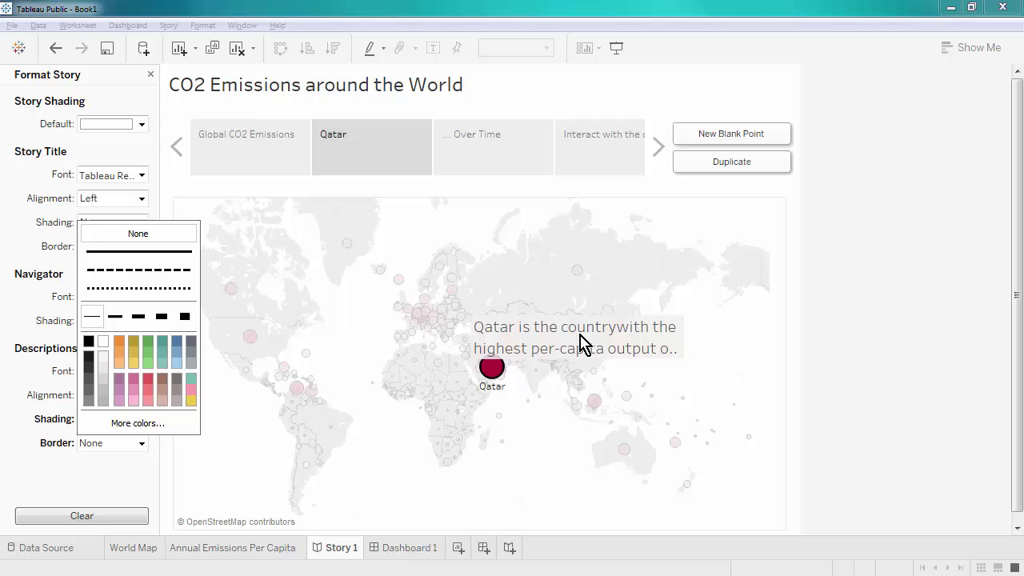
left_click(614, 359)
Move the Qatar caption box to the lower right of Qatar
left_click_drag(583, 311, 645, 361)
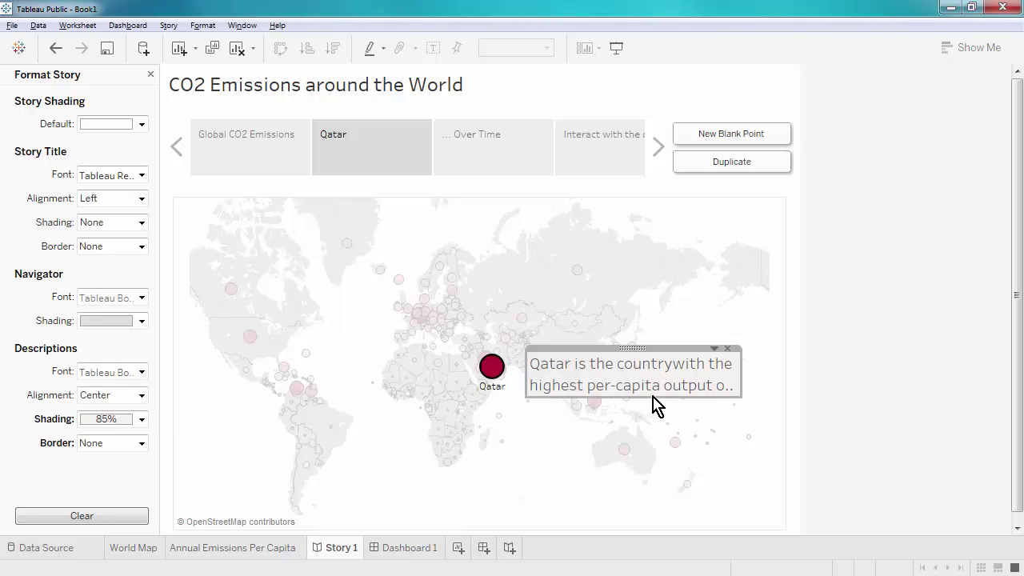
left_click(650, 422)
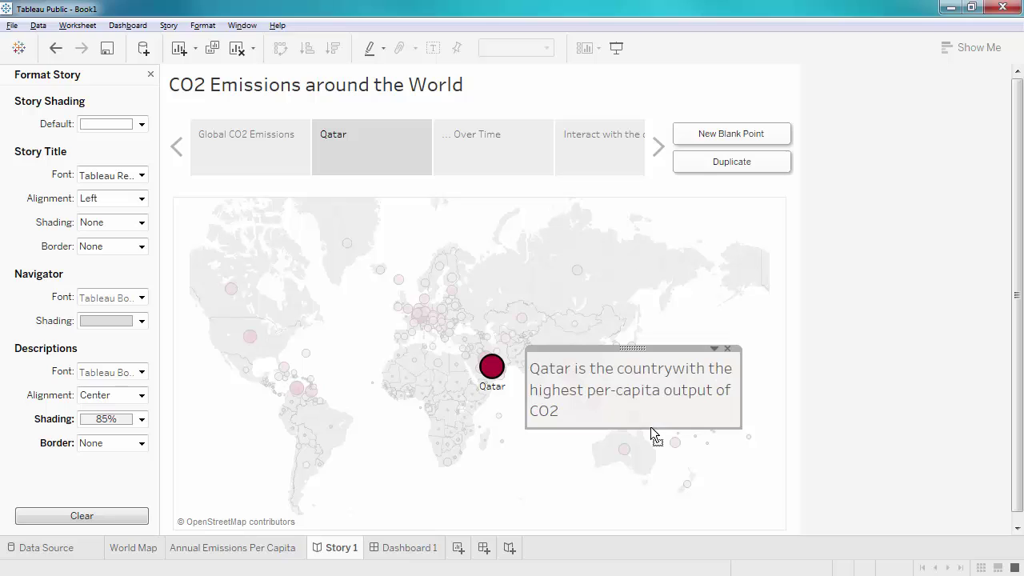
left_click_drag(633, 345, 632, 350)
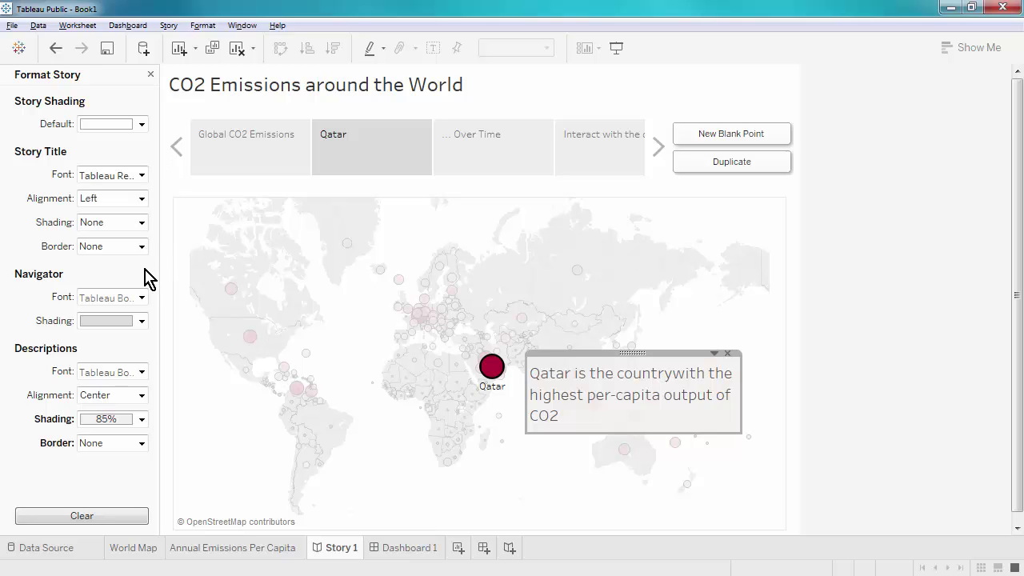
Give the story navigator red shading with white, bold, size 12 caption text
left_click(142, 320)
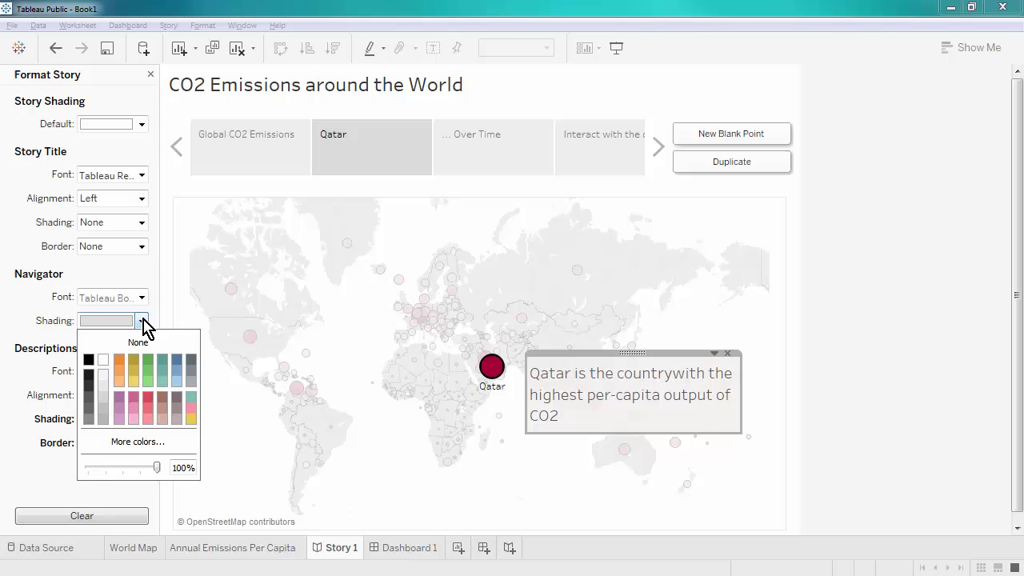
left_click(148, 397)
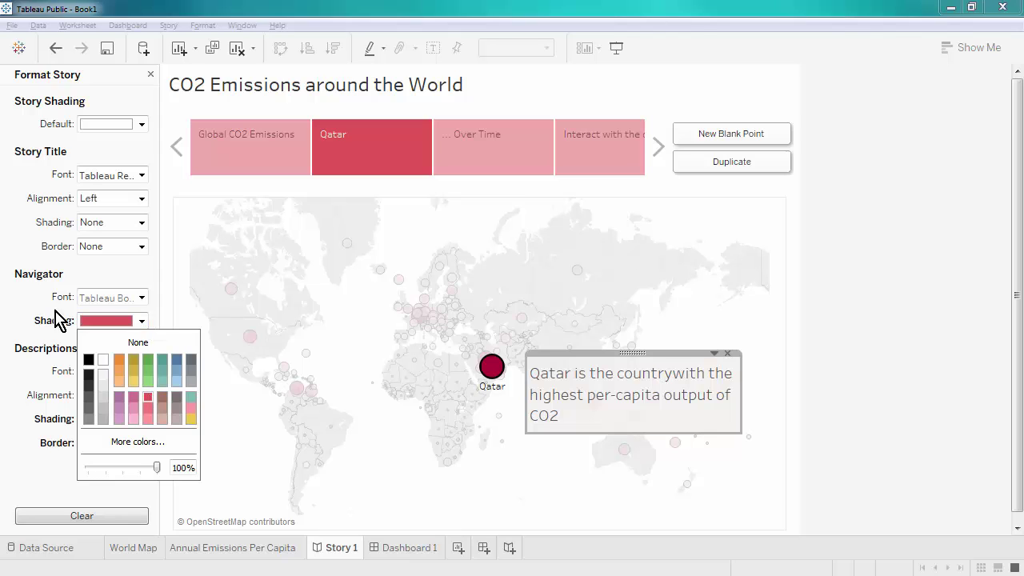
left_click(90, 299)
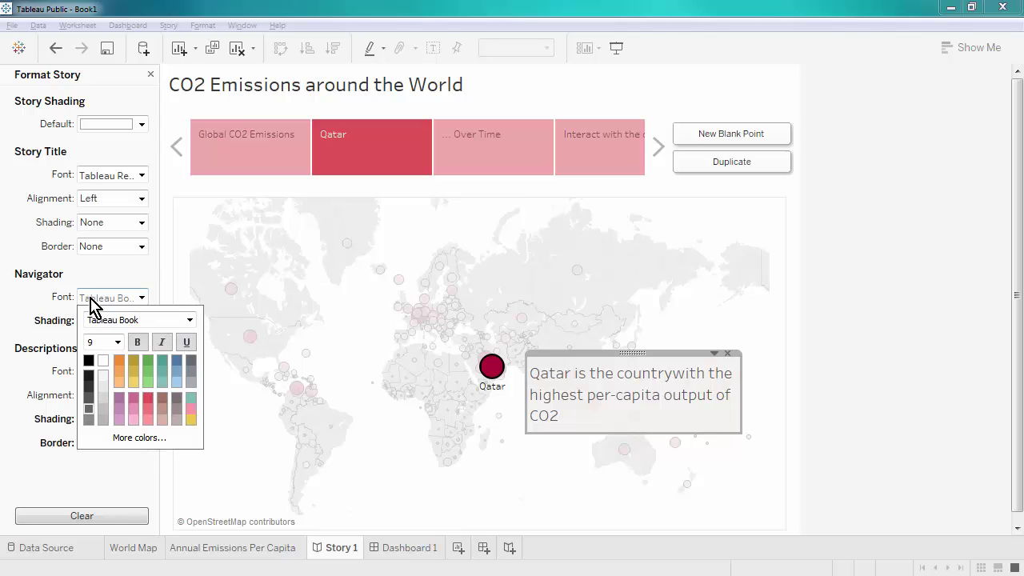
left_click(103, 360)
left_click(117, 342)
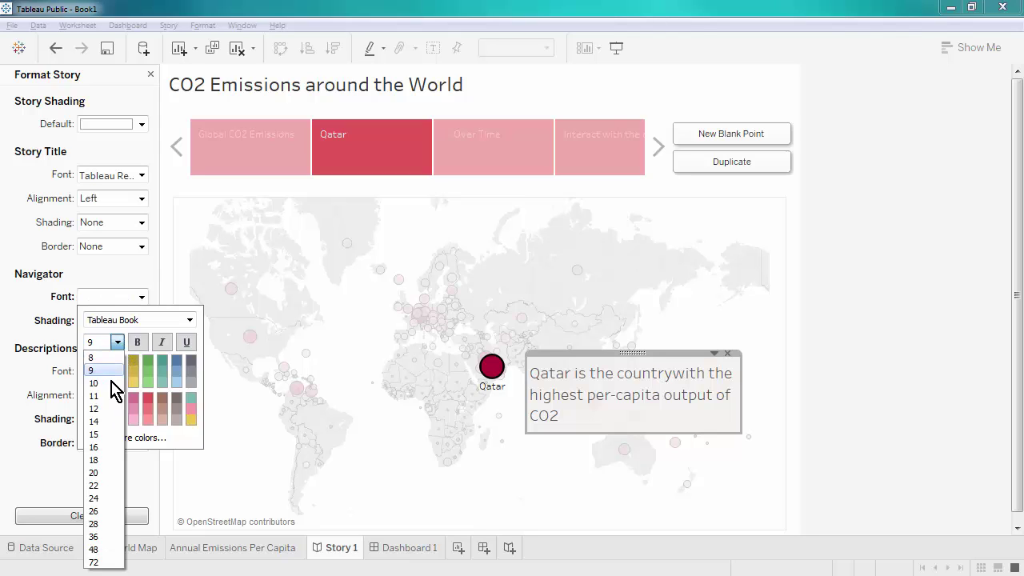
left_click(110, 411)
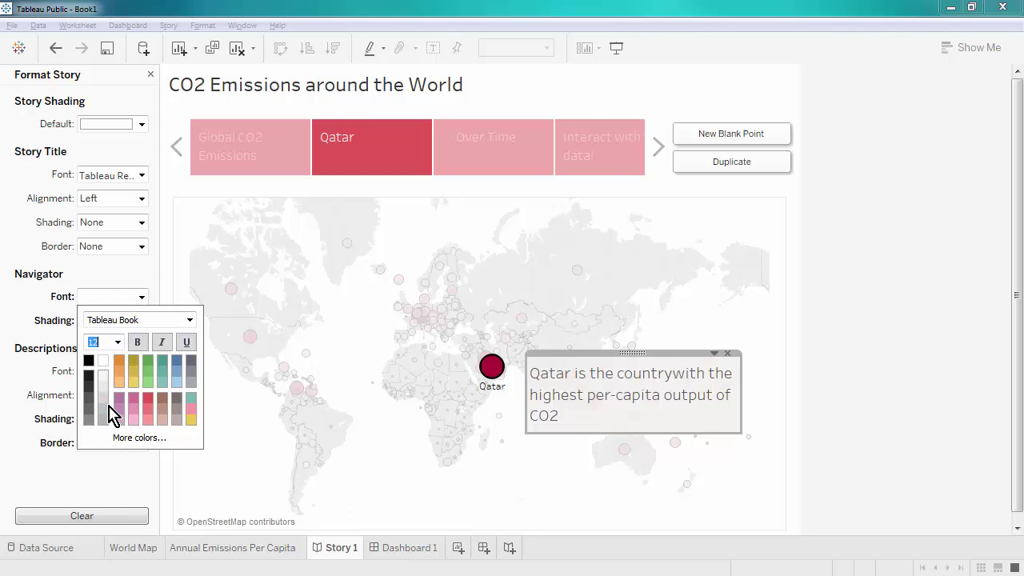
left_click(140, 349)
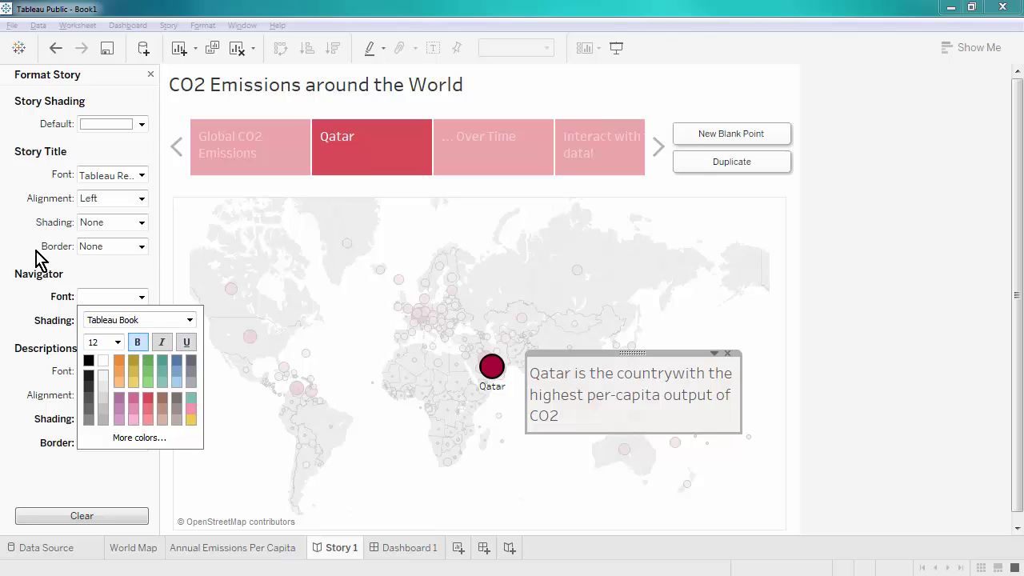
Center the story title
left_click(31, 183)
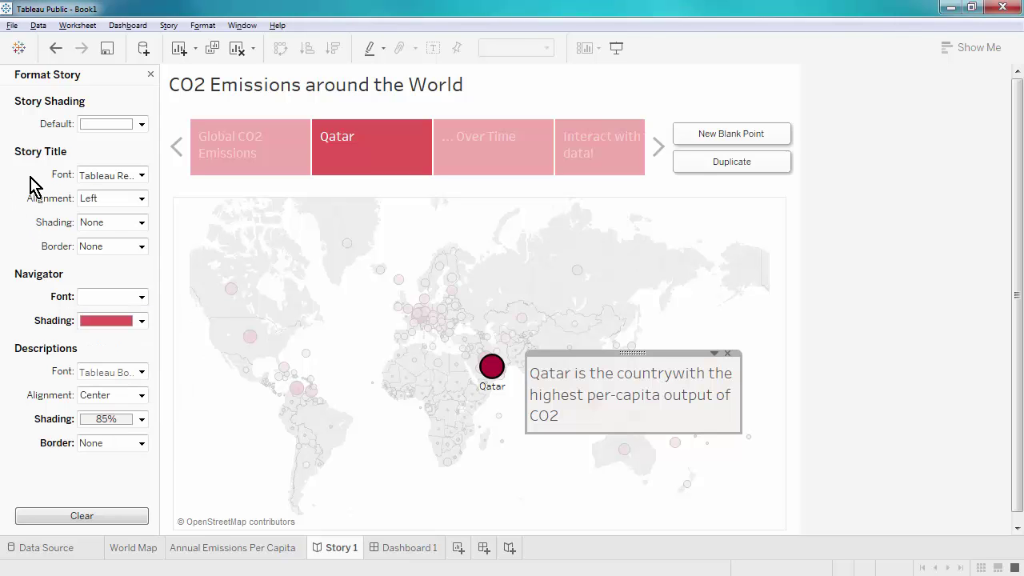
left_click(110, 209)
left_click(108, 236)
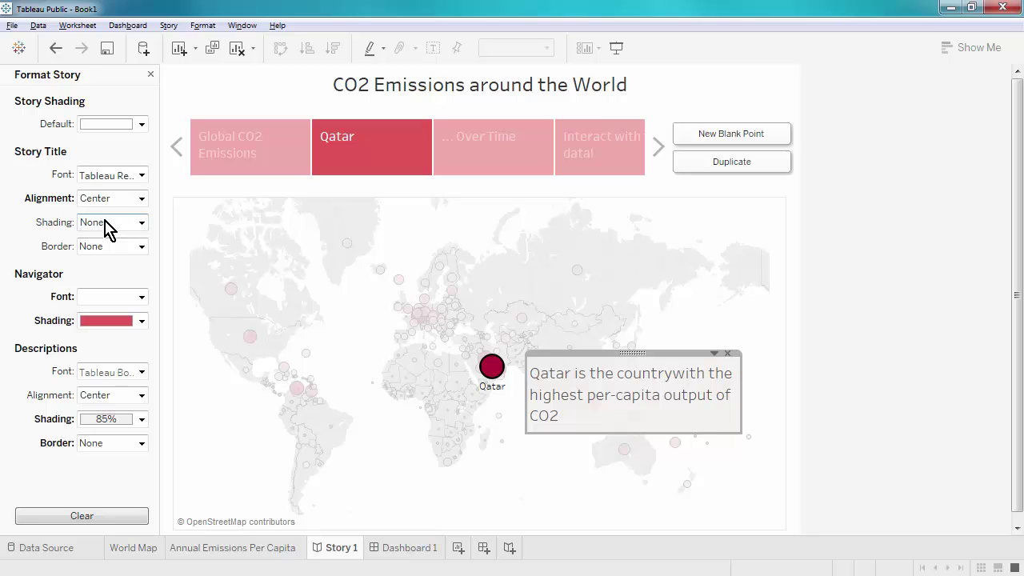
left_click(99, 198)
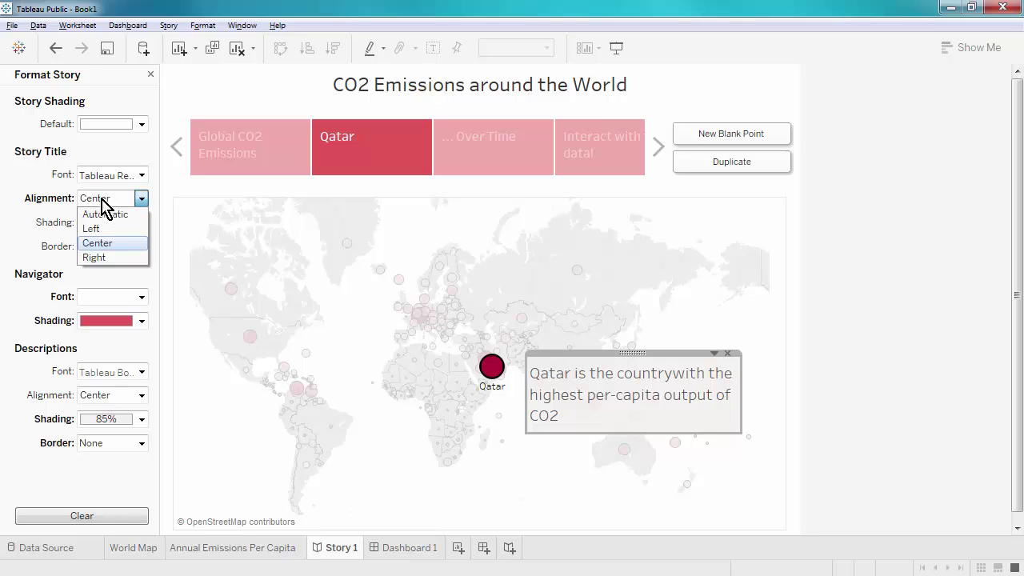
left_click(113, 242)
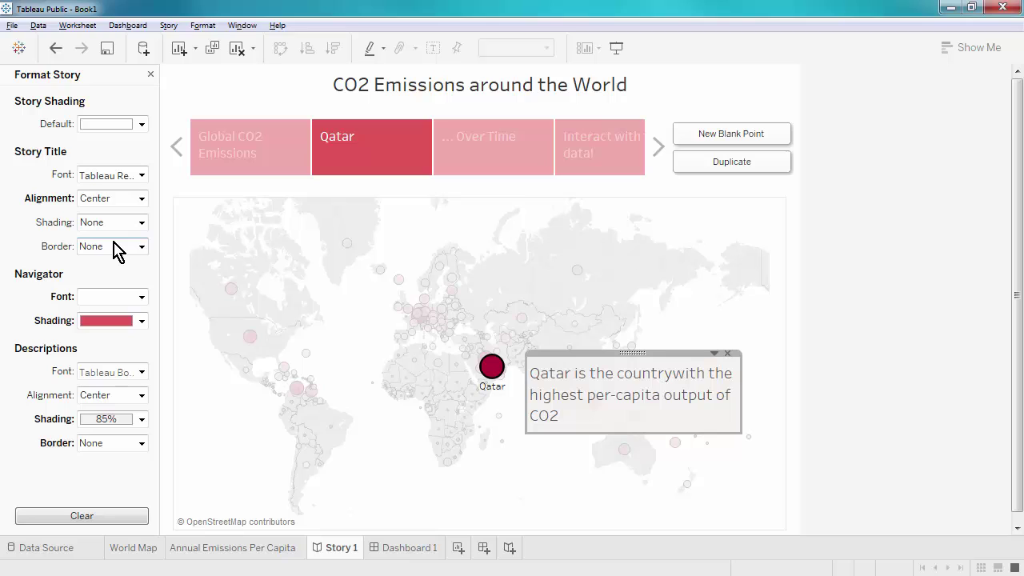
Set the story's default shading to light grey and close the Format Story pane
left_click(116, 127)
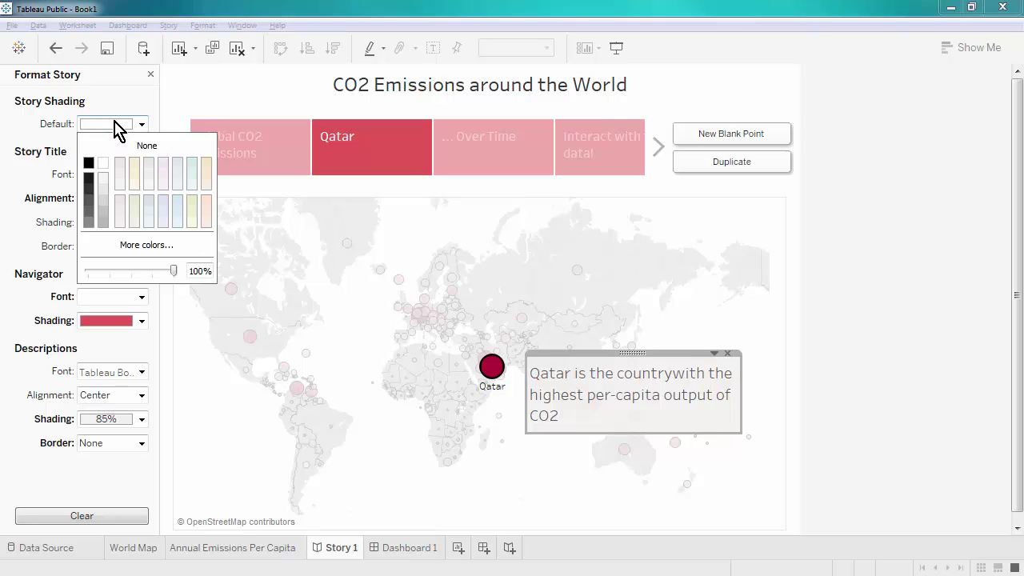
left_click(103, 200)
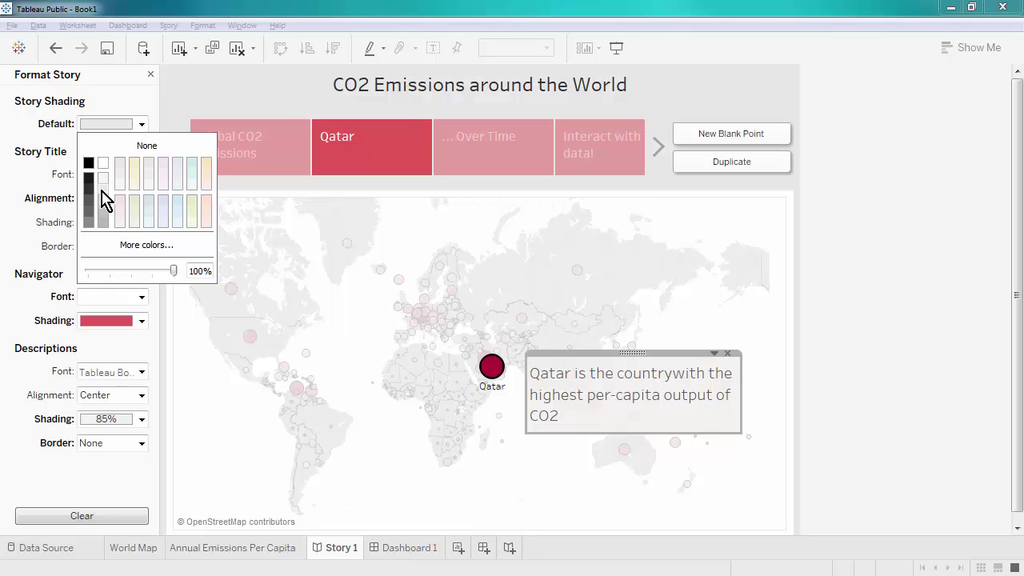
left_click(244, 98)
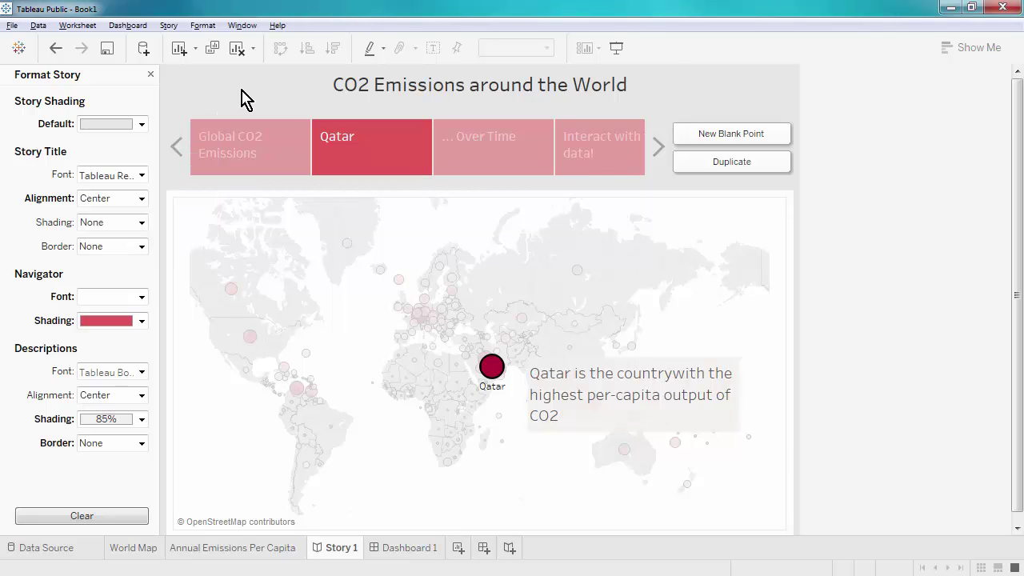
left_click(150, 75)
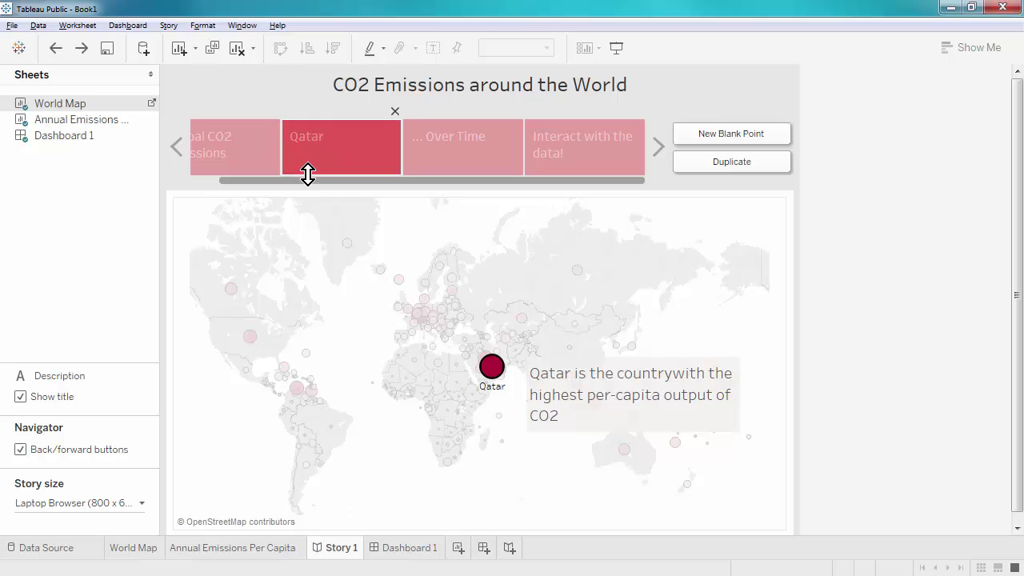
Make the navigator's story point tiles narrower and taller to fit two-line captions
left_click_drag(307, 174, 306, 152)
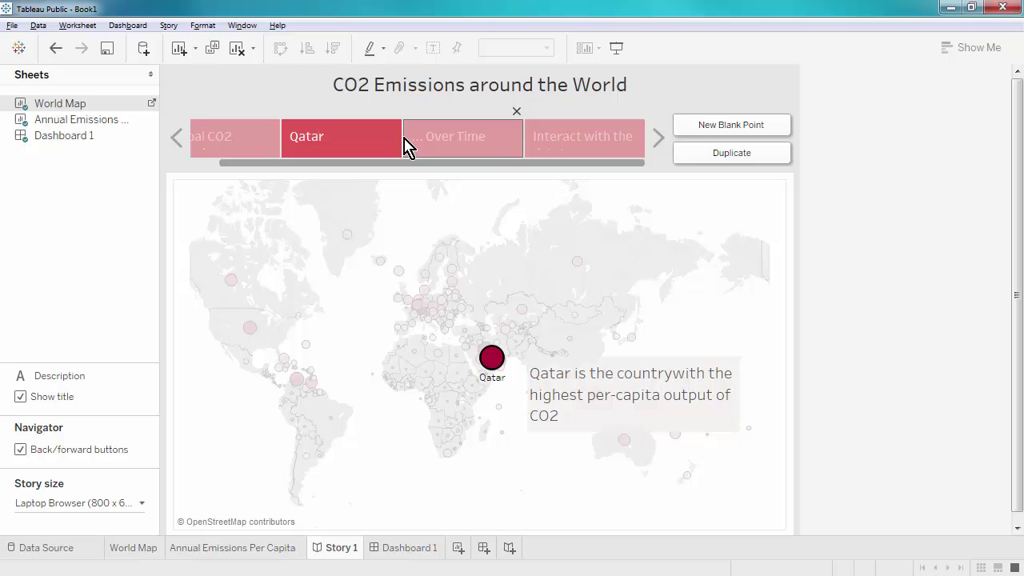
left_click_drag(400, 136, 334, 141)
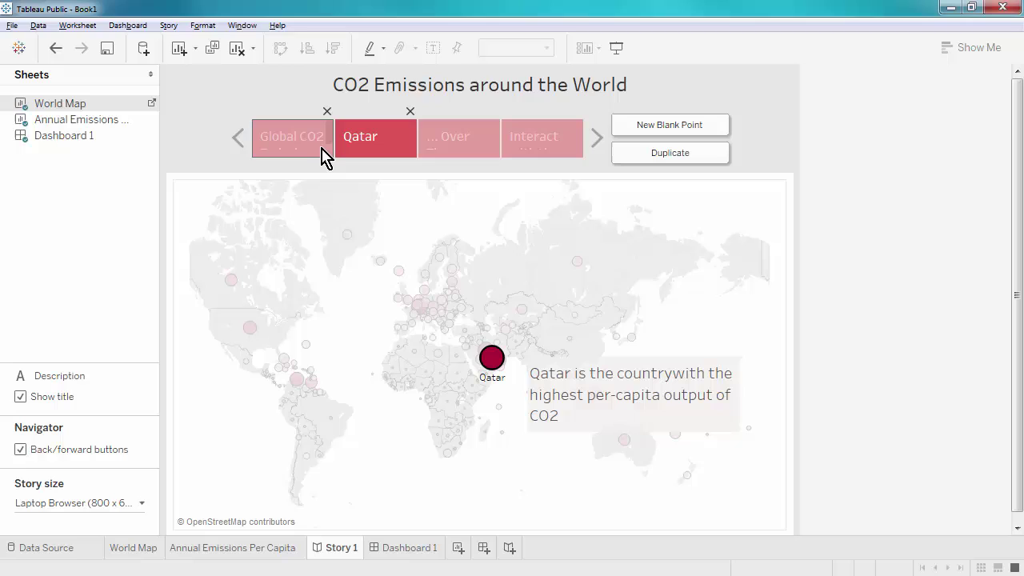
left_click_drag(341, 164, 342, 170)
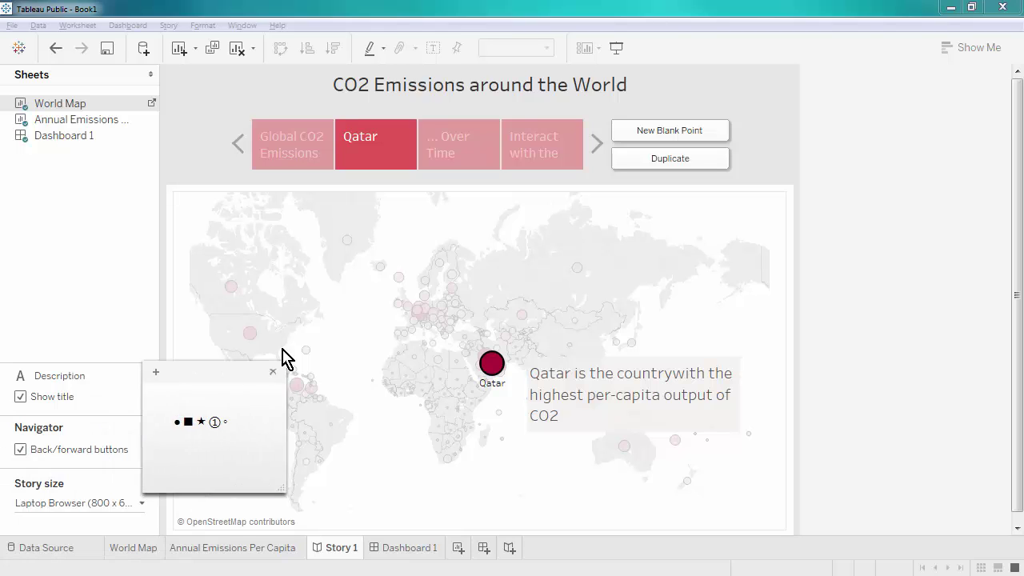
Copy the ● symbol and replace the Global CO2 Emissions and Qatar captions with it
double_click(274, 371)
key("ctrl+c")
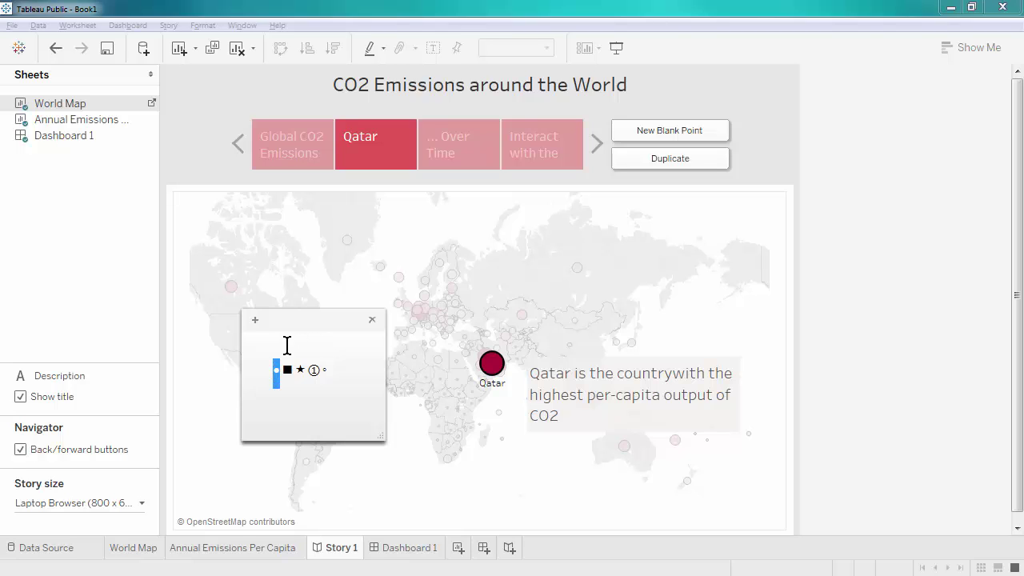
left_click(312, 148)
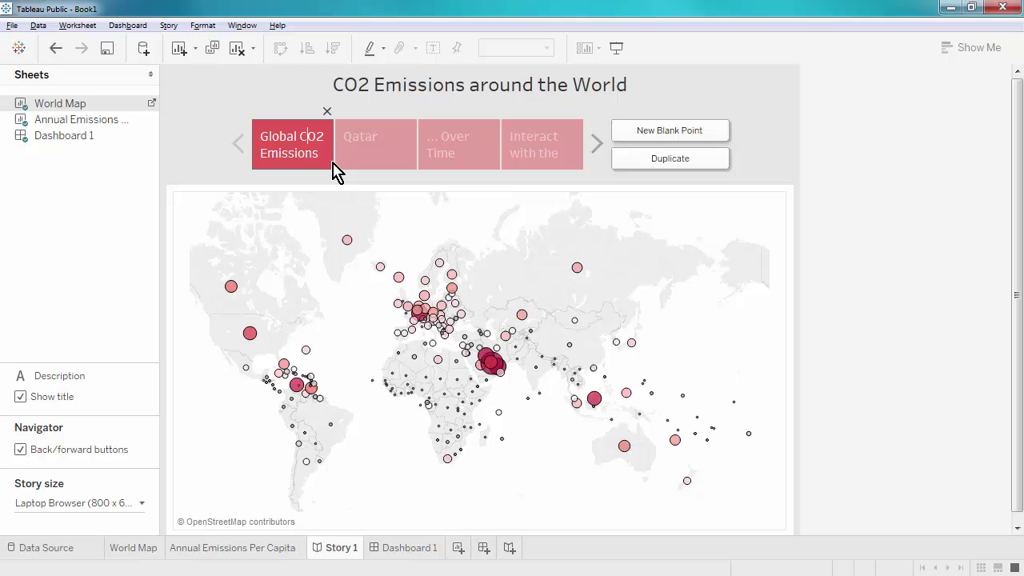
left_click_drag(320, 156, 253, 130)
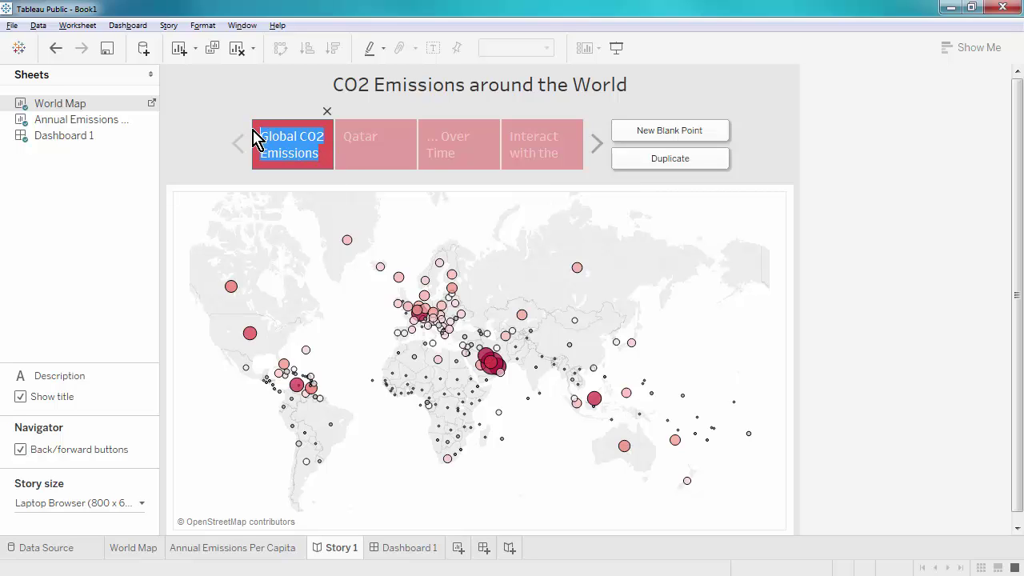
key("ctrl+v")
left_click(382, 149)
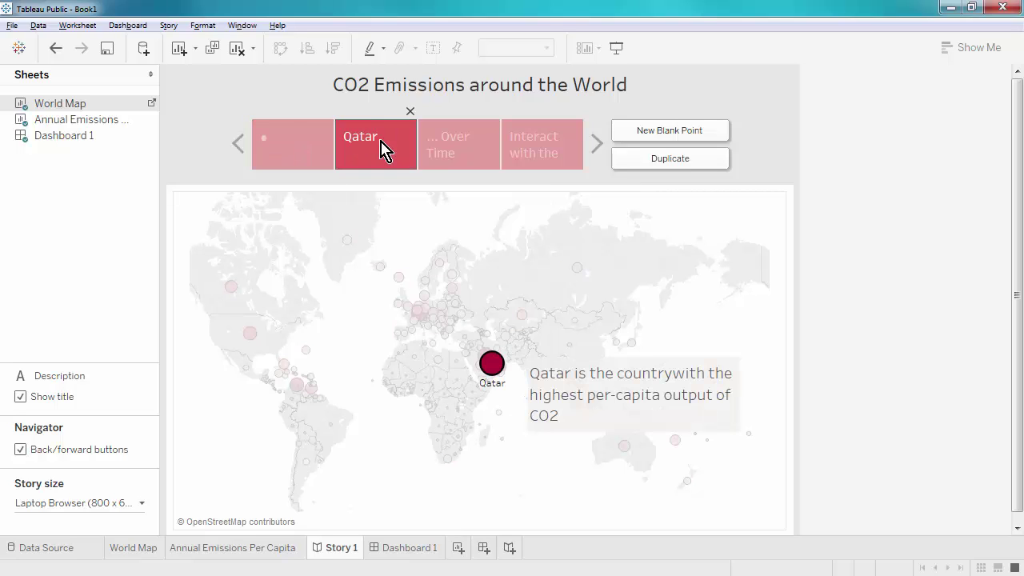
left_click_drag(373, 141, 293, 131)
key("ctrl+v")
Replace the third and last story point captions with ●, removing the leftover 'data!' text
left_click(467, 160)
left_click_drag(457, 154, 407, 126)
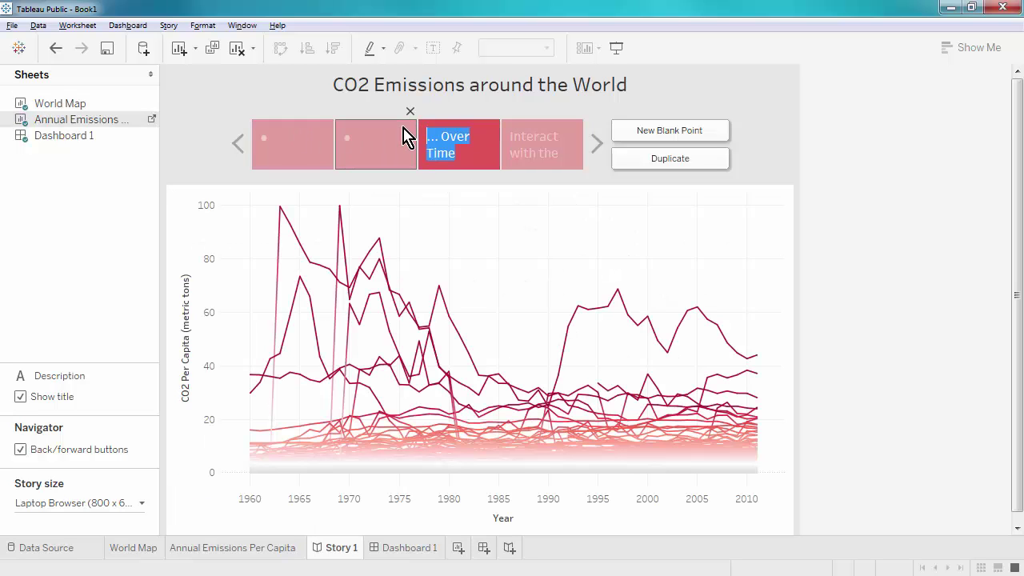
key("ctrl+v")
left_click(535, 165)
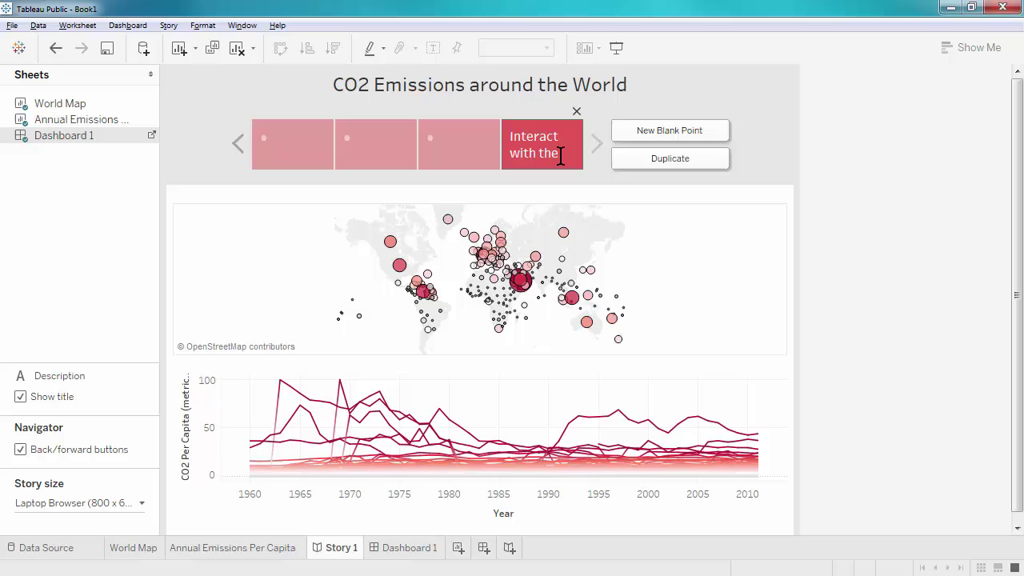
left_click_drag(560, 156, 462, 124)
key("ctrl+v")
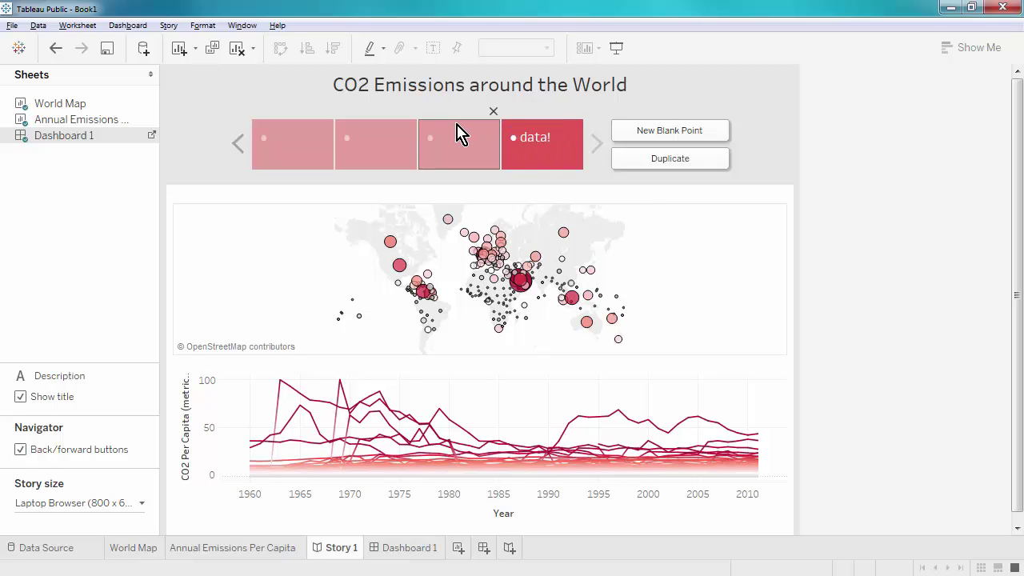
key("Delete")
key("Delete")
key("Delete")
key("Delete")
key("Delete")
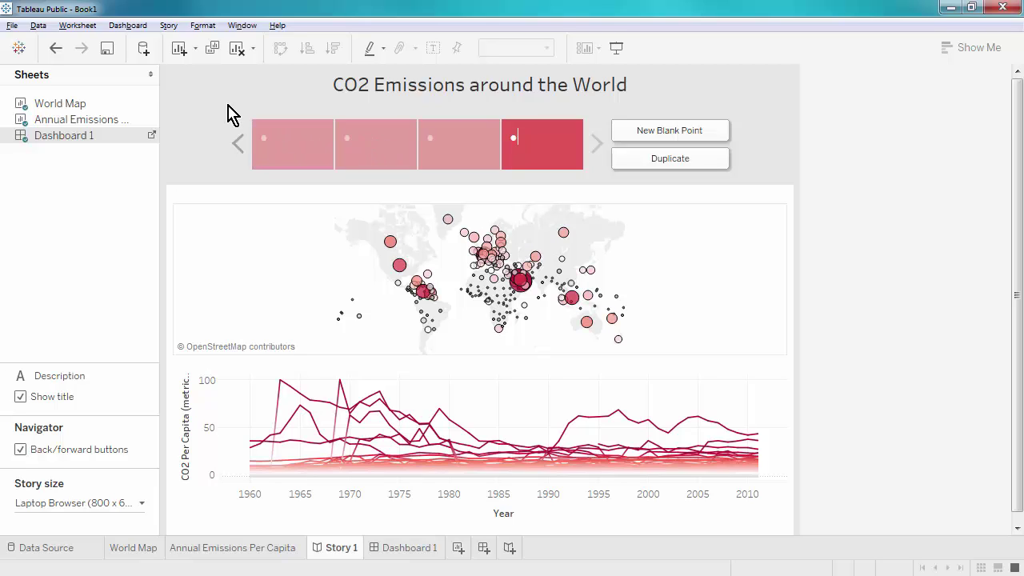
Set the story navigator shading to None in the Format Story pane
left_click(202, 29)
left_click(210, 58)
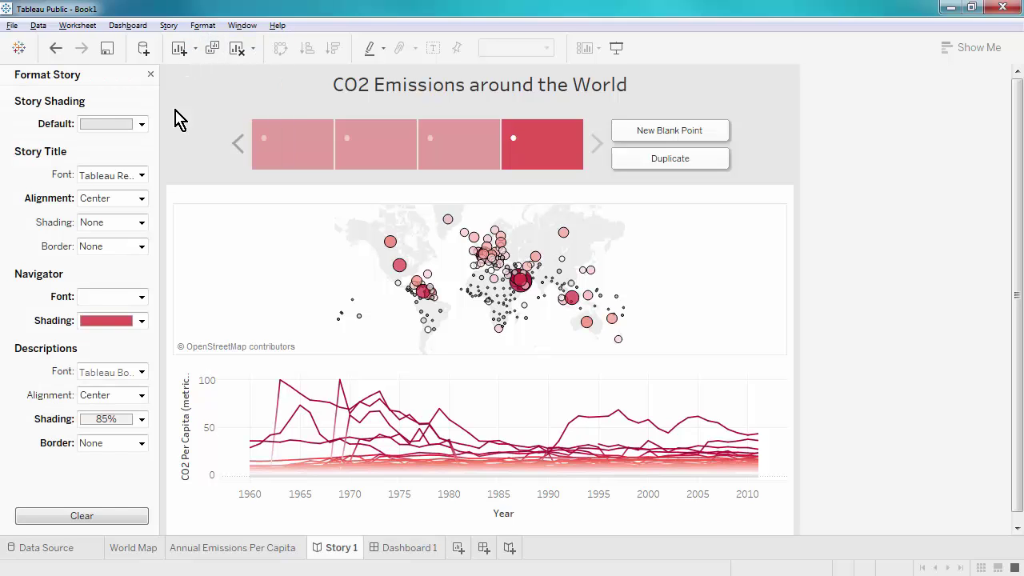
left_click(111, 324)
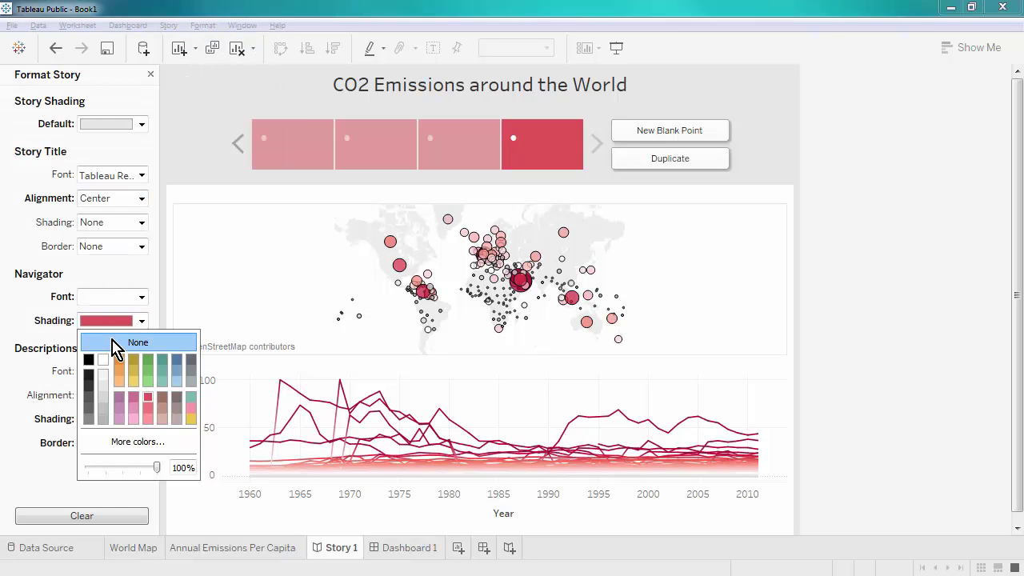
left_click(96, 298)
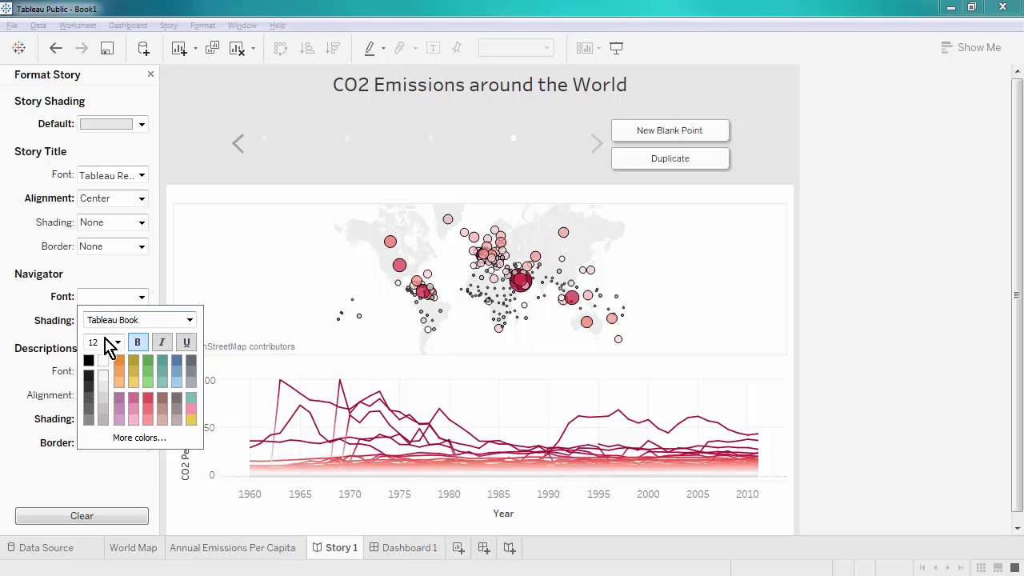
Make the navigator dots pink at font size 14 and shorten the navigator boxes
left_click(147, 397)
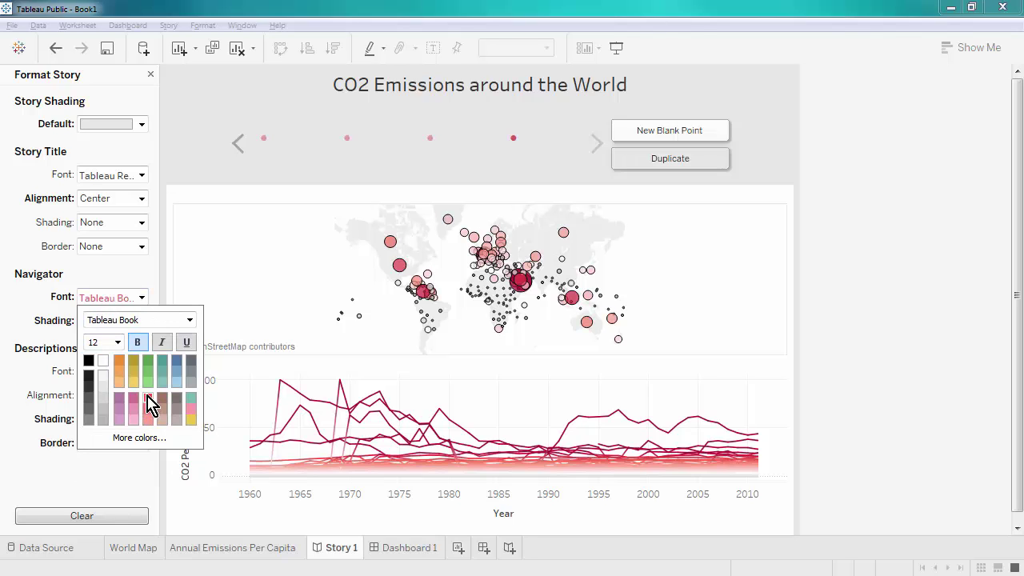
left_click(118, 343)
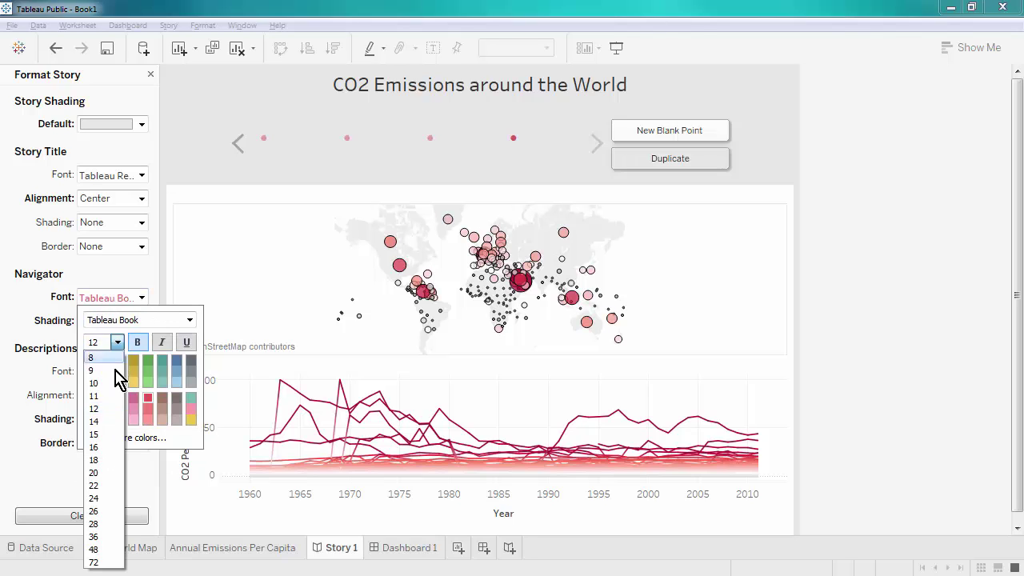
left_click(102, 423)
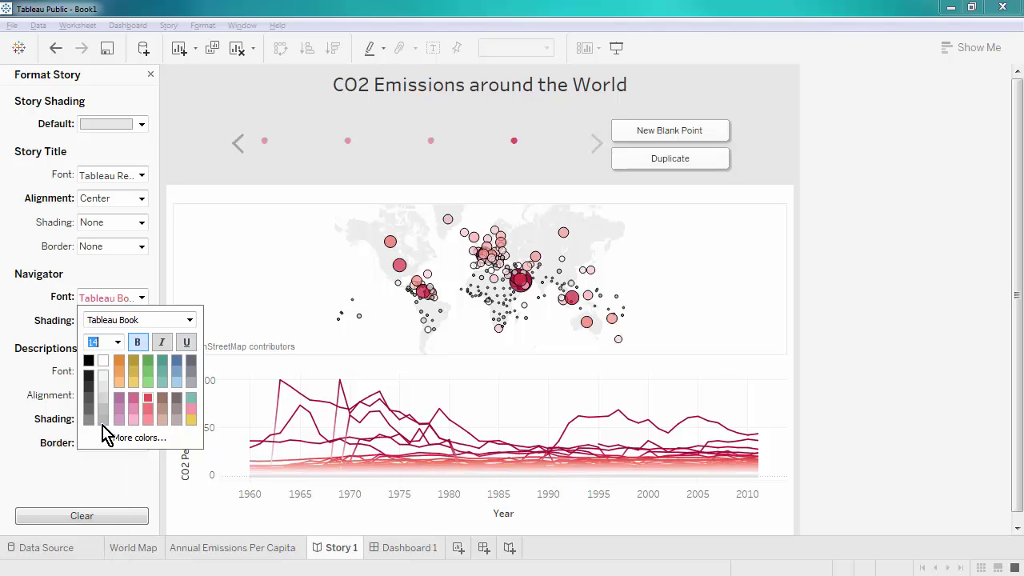
left_click(138, 351)
left_click(281, 168)
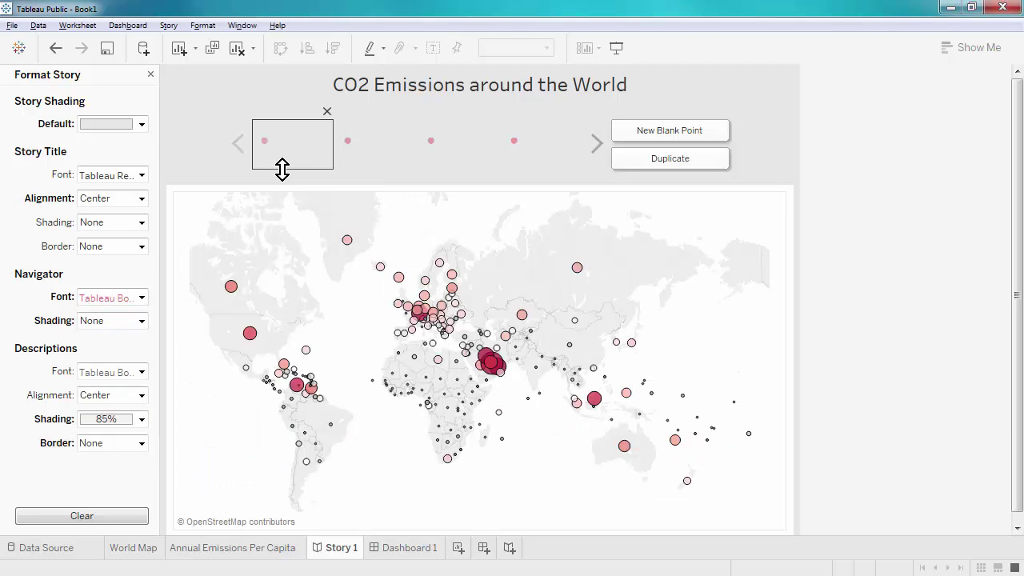
mouse_move(281, 168)
left_mouse_down()
mouse_move(293, 139)
mouse_move(289, 150)
left_mouse_up()
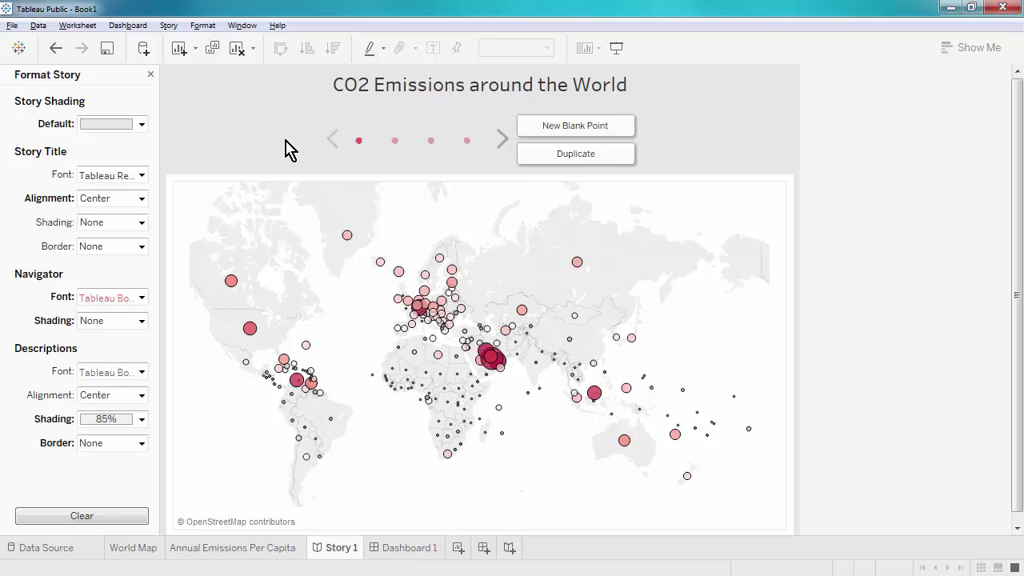
Present the story, page through all four points, then return to the world map
left_click(614, 48)
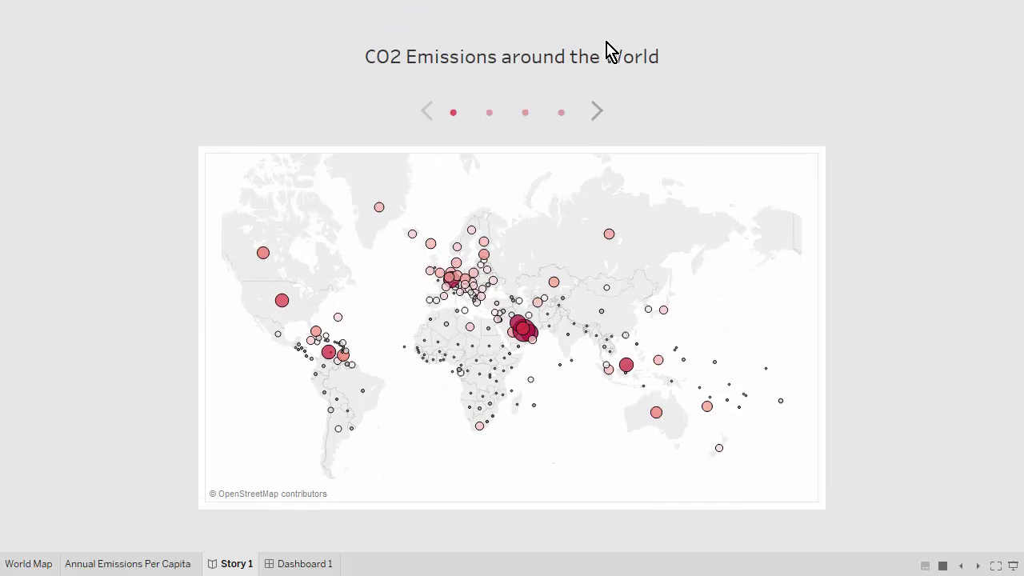
left_click(596, 112)
left_click(597, 112)
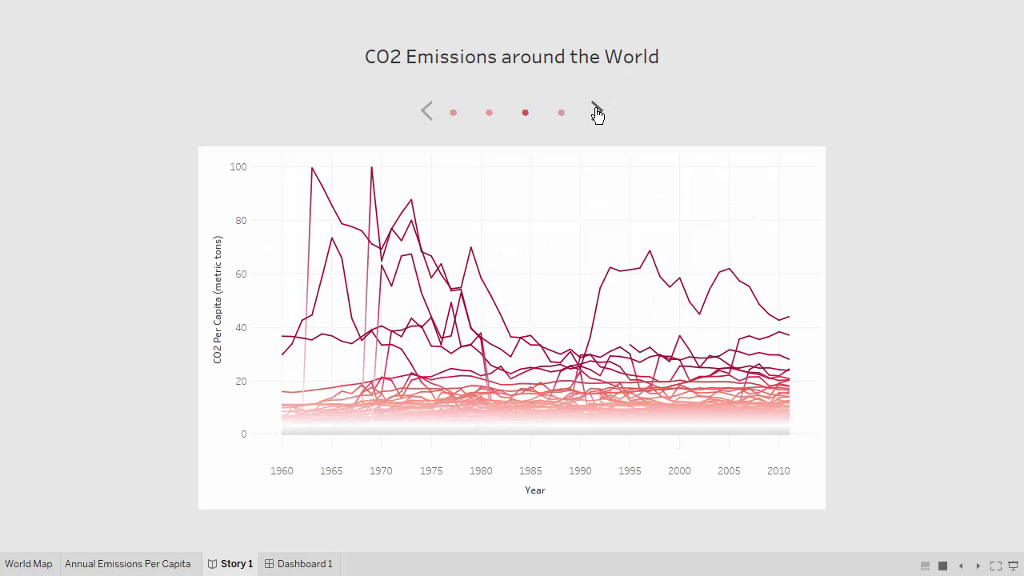
left_click(596, 112)
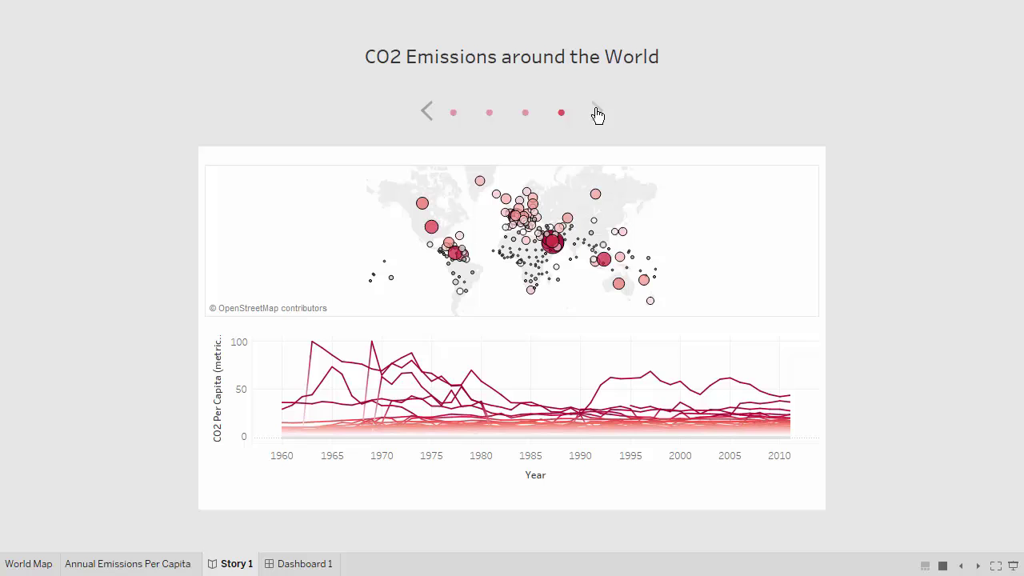
left_click(456, 116)
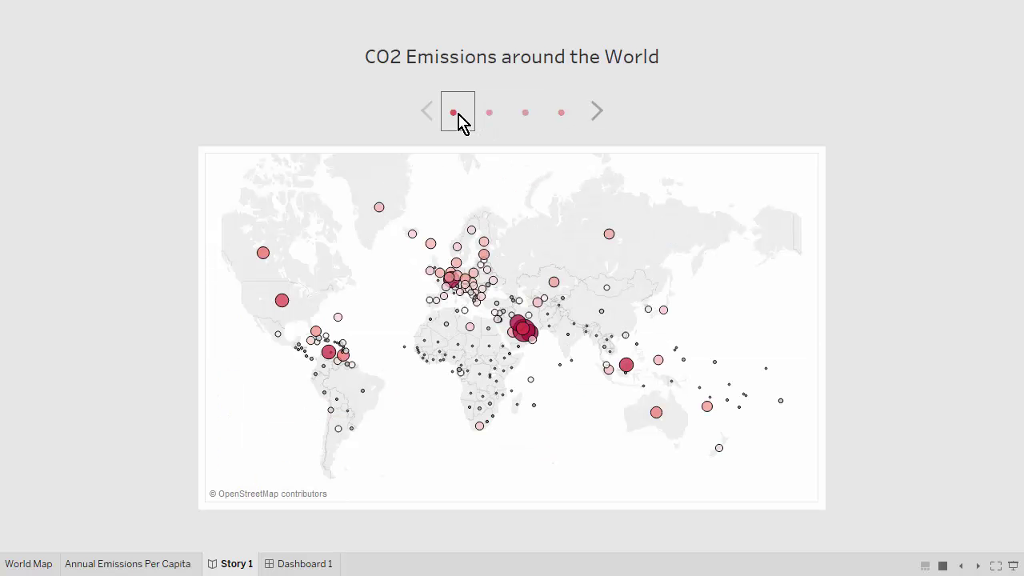